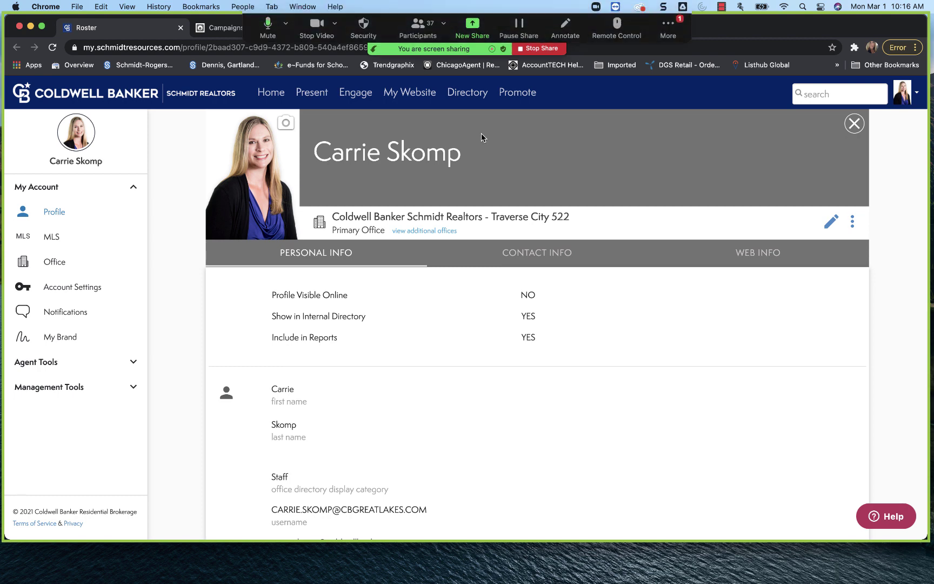
# Check and close the Zoom meeting chat, then go to the Engage section's Manager Dashboard
pyautogui.click(671, 28)
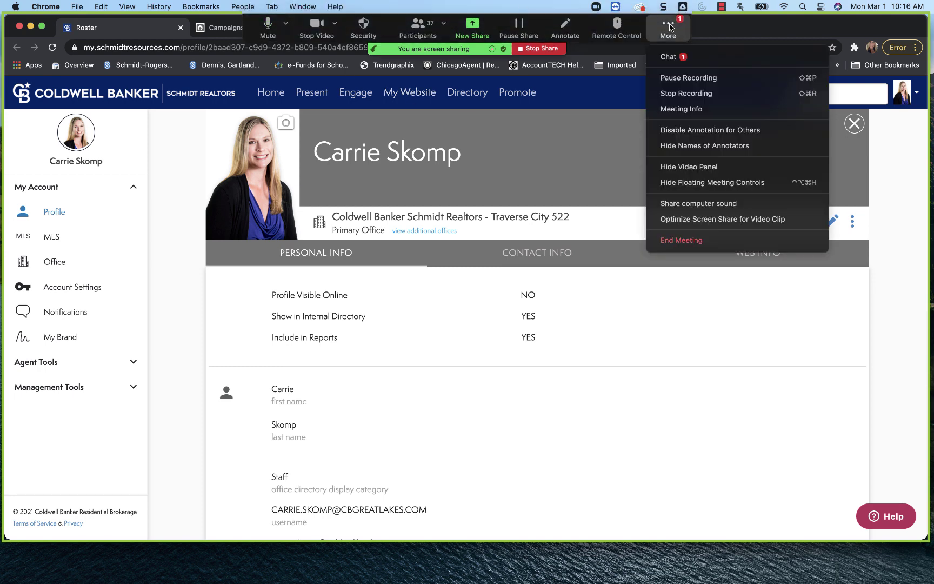
pyautogui.click(678, 58)
pyautogui.moveTo(492, 112); pyautogui.dragTo(724, 131)
pyautogui.click(617, 128)
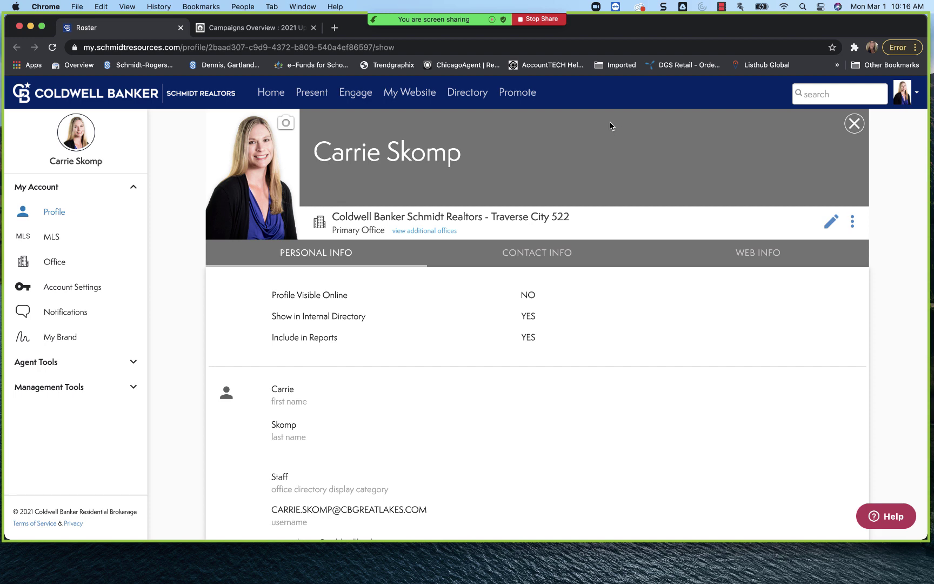
pyautogui.click(354, 98)
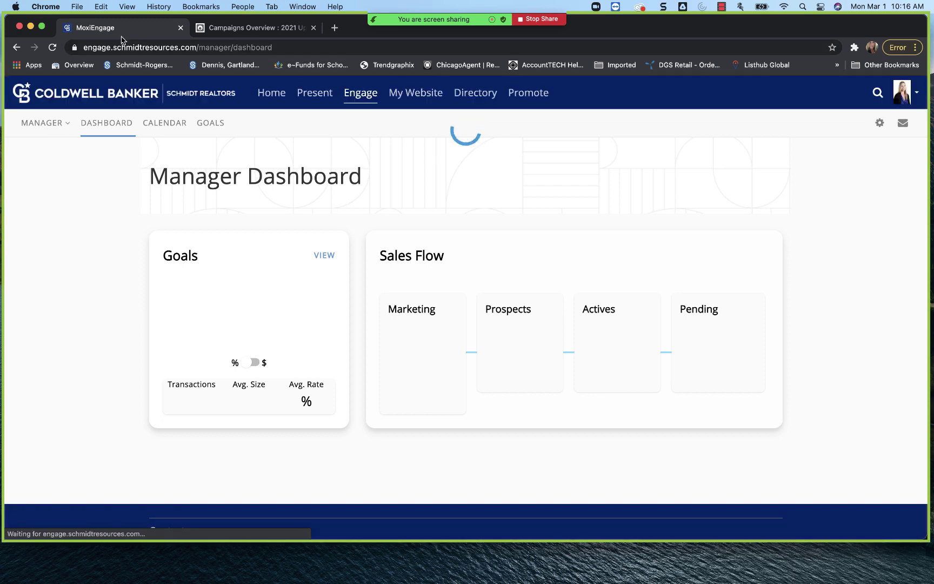
# Switch the dashboard from Manager to Agent Mode to show the Stay in flow contacts
pyautogui.click(44, 121)
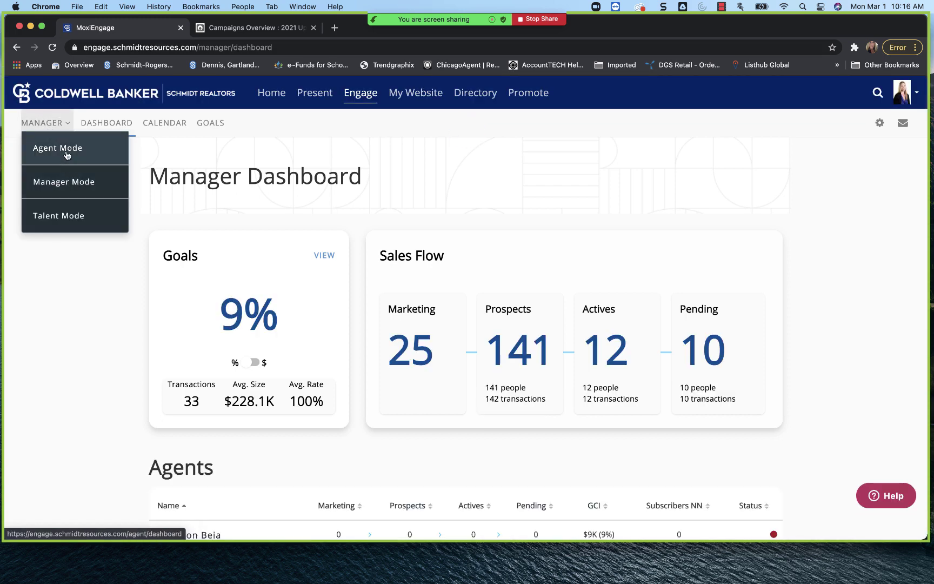
pyautogui.click(67, 154)
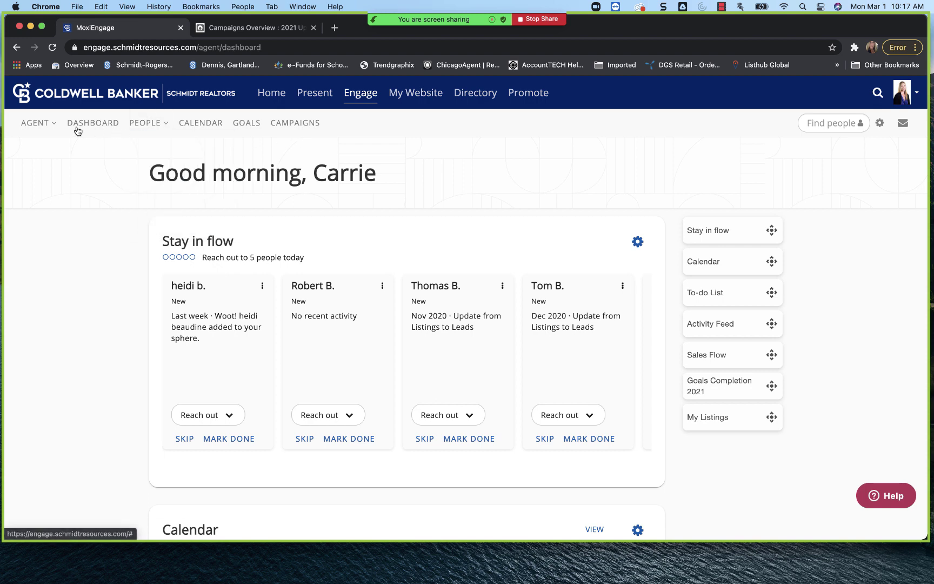
pyautogui.moveTo(149, 132)
# Open CAMPAIGNS to list all 8 campaigns, starting with Holiday Campaign 2021
pyautogui.click(300, 127)
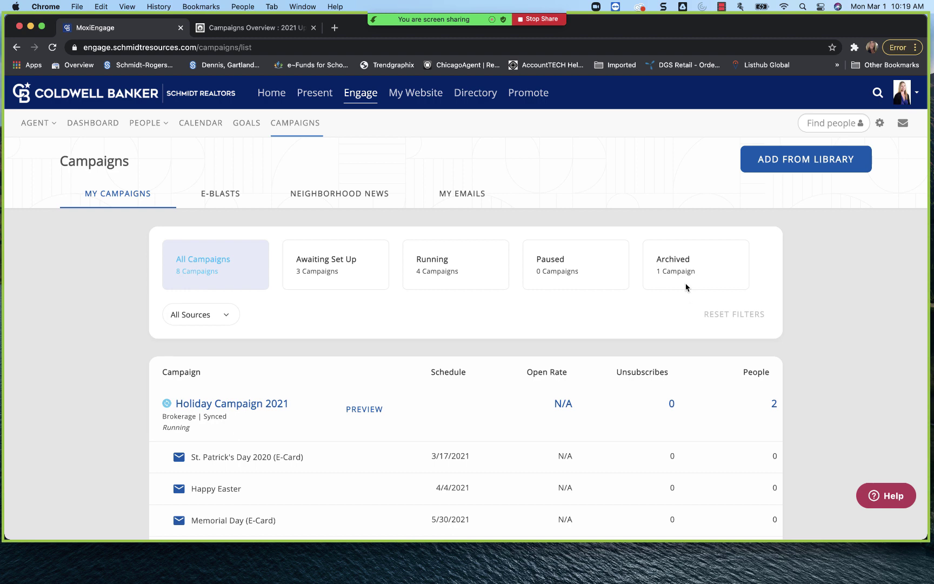
# Filter to Archived, expand all emails of Join The Blue Recruiting - OH, and open its setup
pyautogui.click(674, 263)
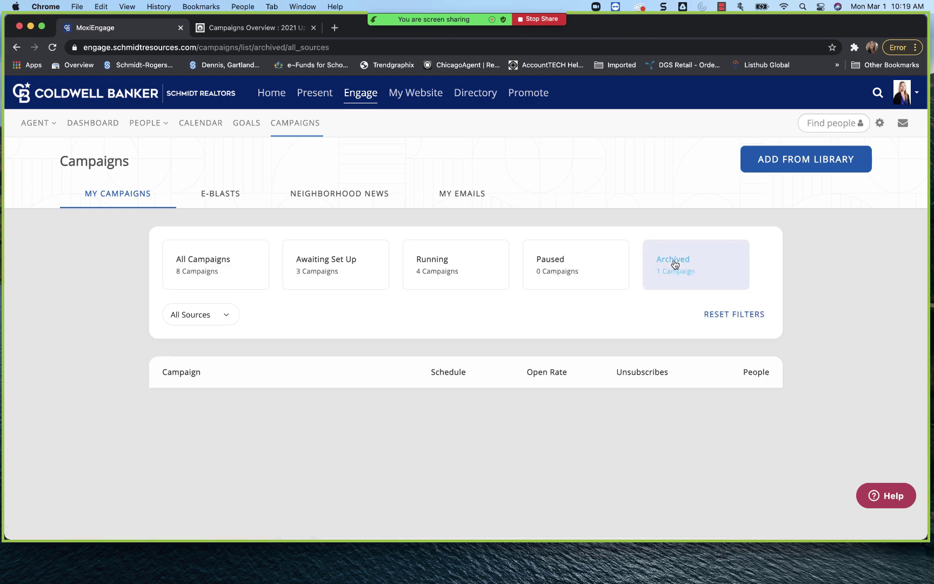
pyautogui.click(360, 394)
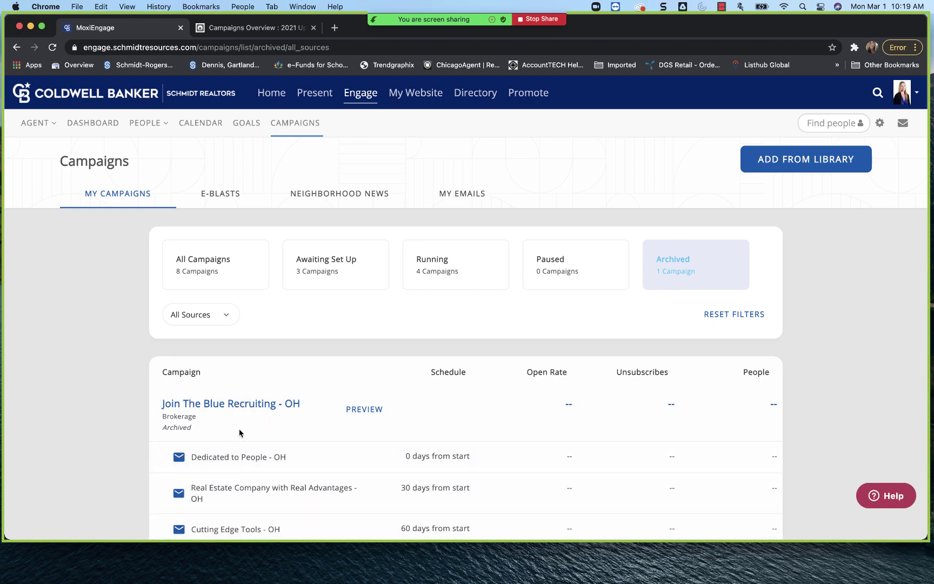
pyautogui.scroll(-1, 241, 430)
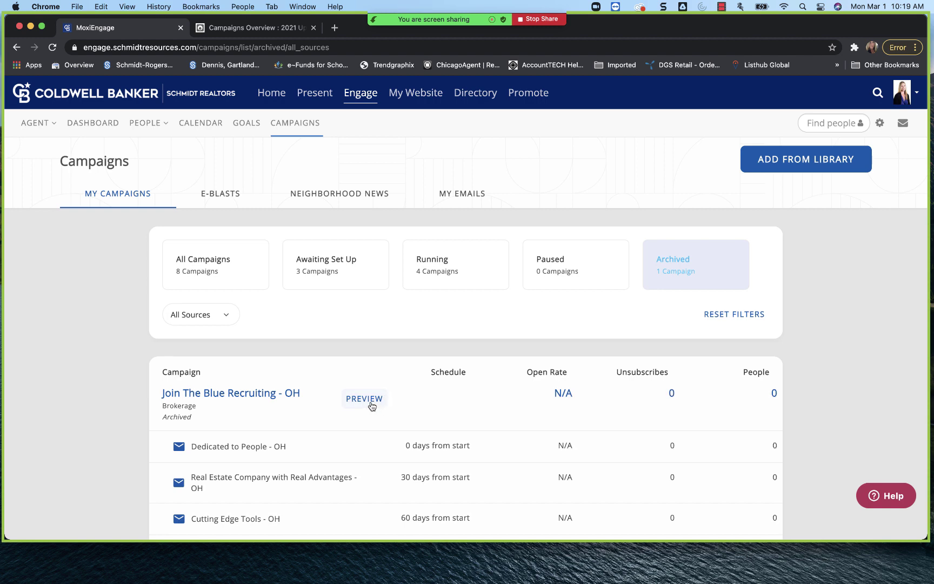
pyautogui.scroll(-3, 364, 417)
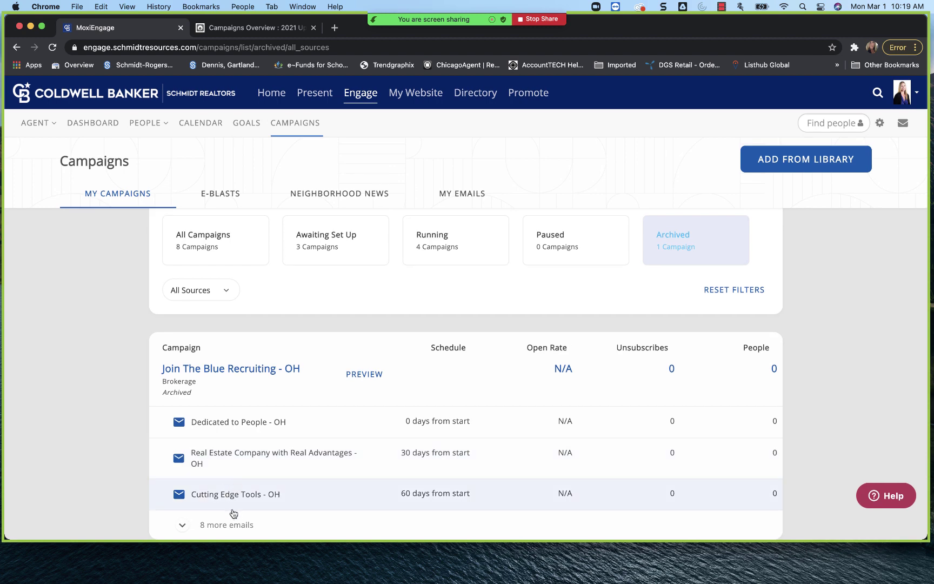
pyautogui.click(182, 526)
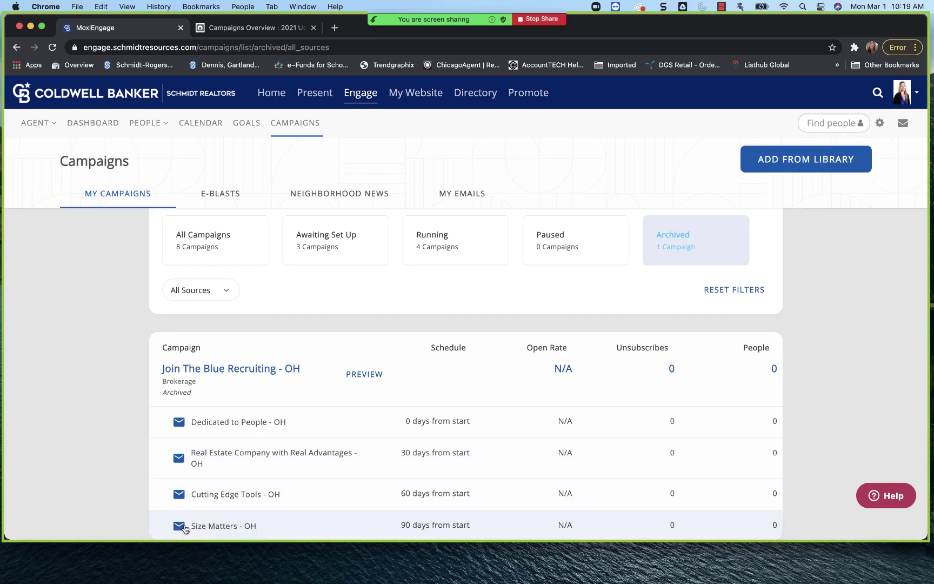
pyautogui.scroll(-5, 259, 521)
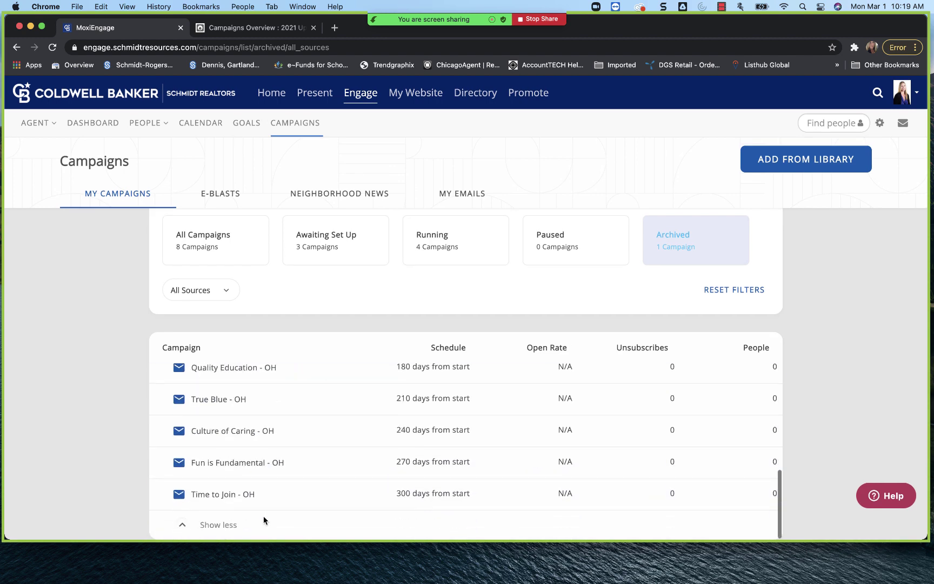
pyautogui.scroll(5, 263, 519)
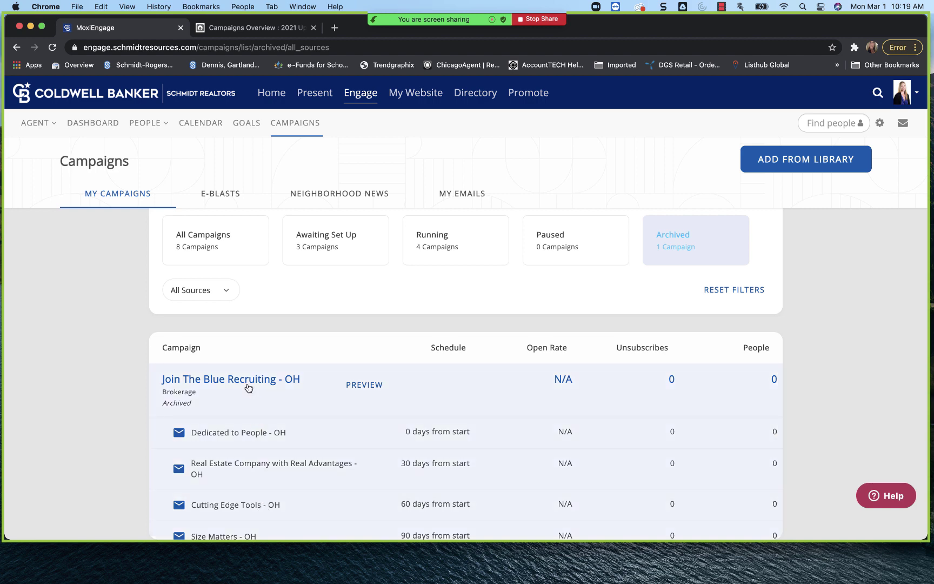
pyautogui.click(248, 387)
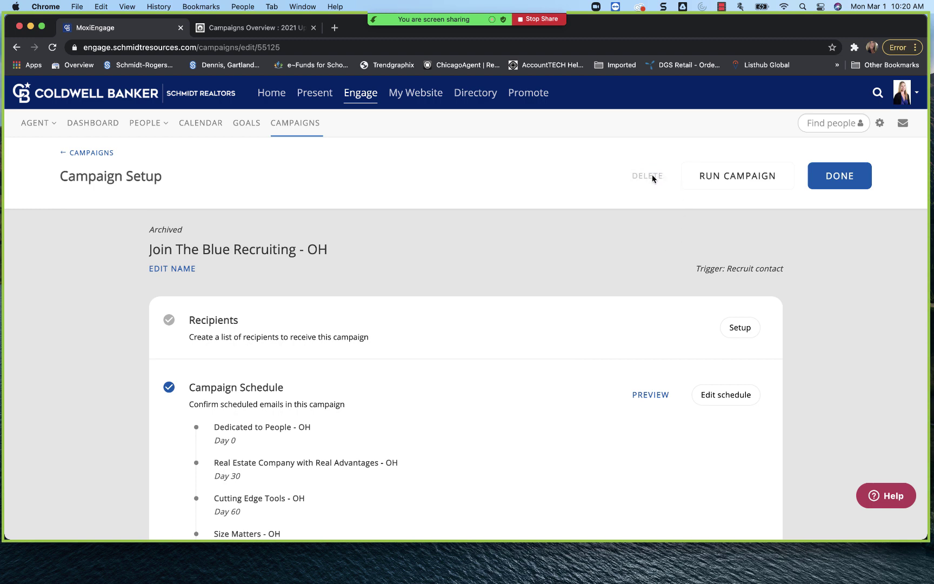
# Finish Campaign Setup with DONE and show All Campaigns, now 7 in total
pyautogui.click(864, 179)
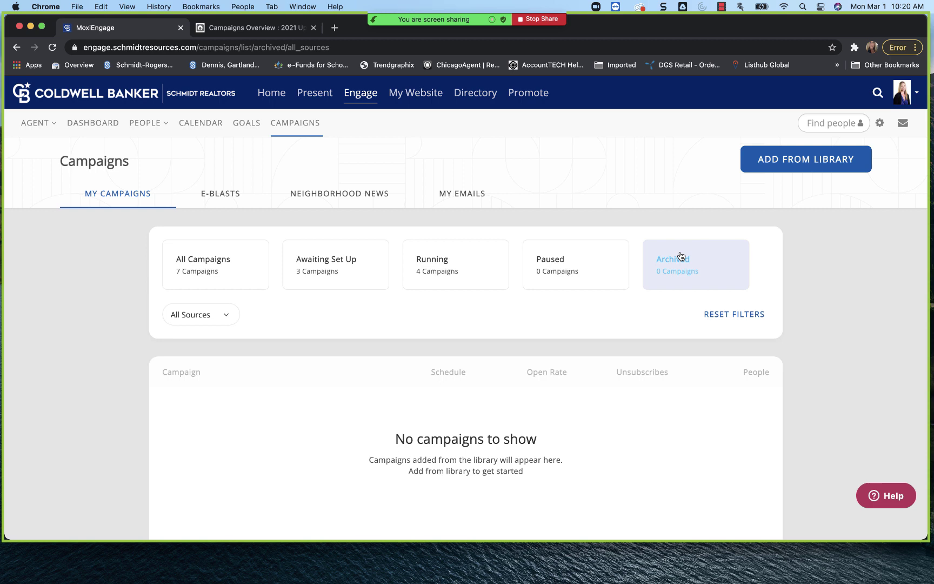
pyautogui.click(216, 278)
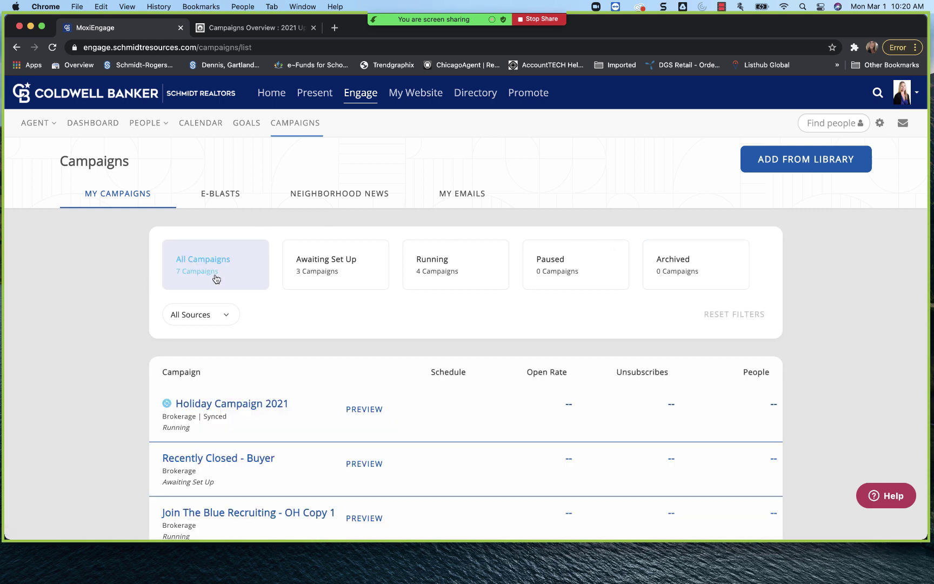
pyautogui.scroll(-1, 260, 290)
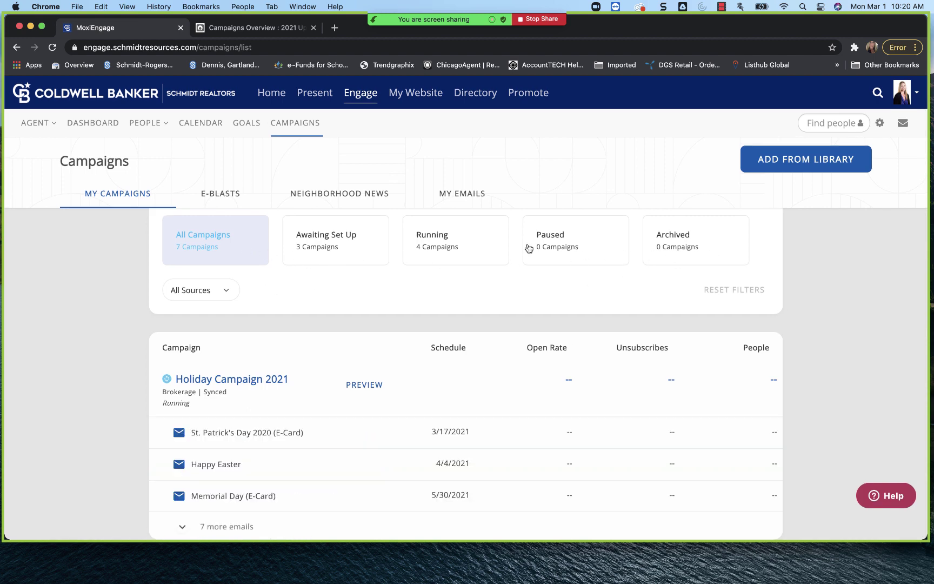
# Filter the campaigns list to the 4 running campaigns
pyautogui.click(461, 249)
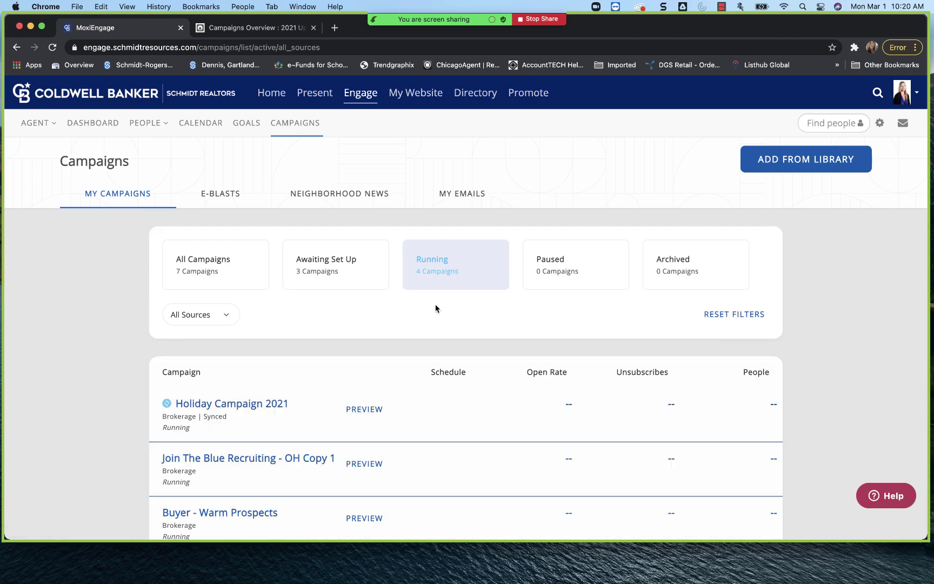
pyautogui.scroll(-1, 435, 306)
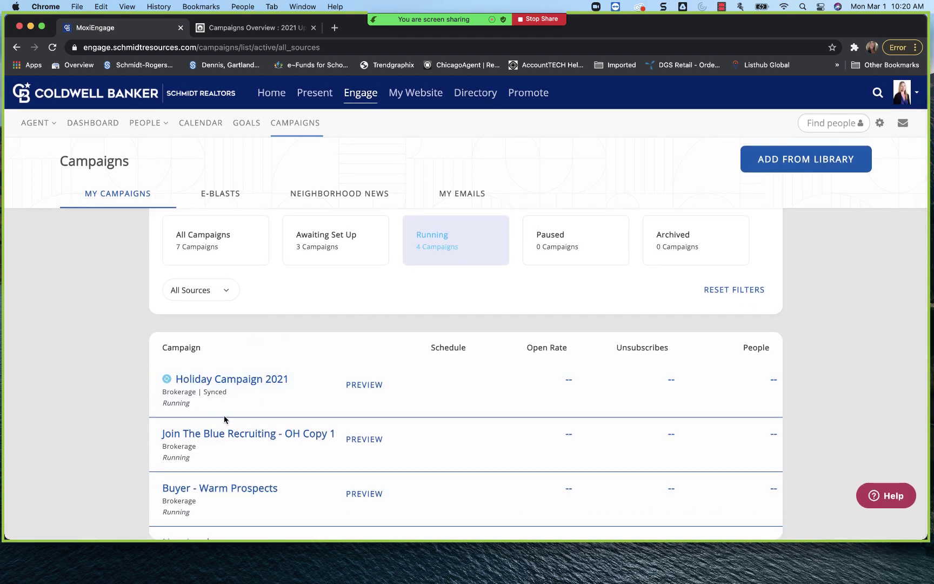
pyautogui.scroll(-1, 222, 419)
pyautogui.scroll(1, 220, 419)
# Expand the email lists of Holiday Campaign 2021 and the Join The Blue Recruiting copy
pyautogui.click(207, 403)
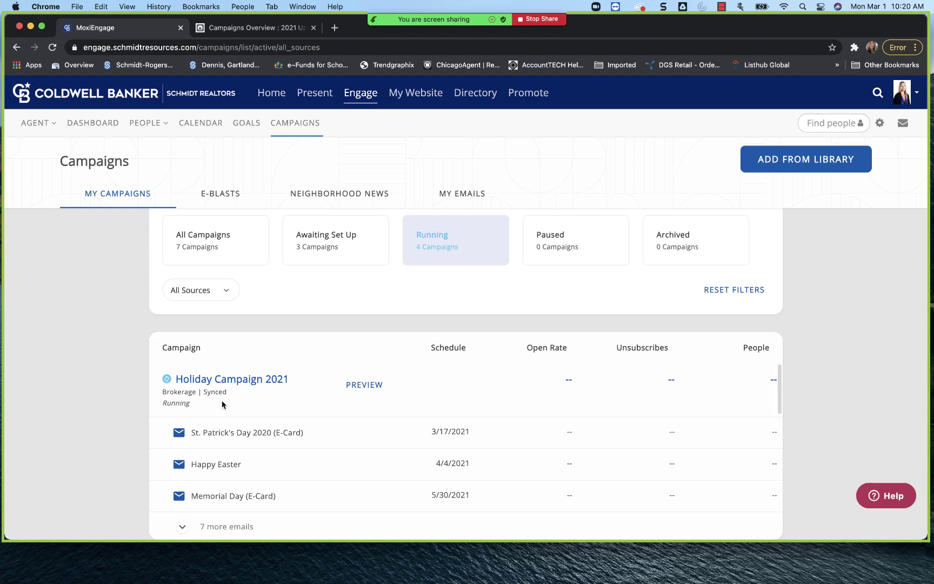
pyautogui.scroll(-3, 224, 412)
pyautogui.click(171, 435)
pyautogui.scroll(-5, 198, 446)
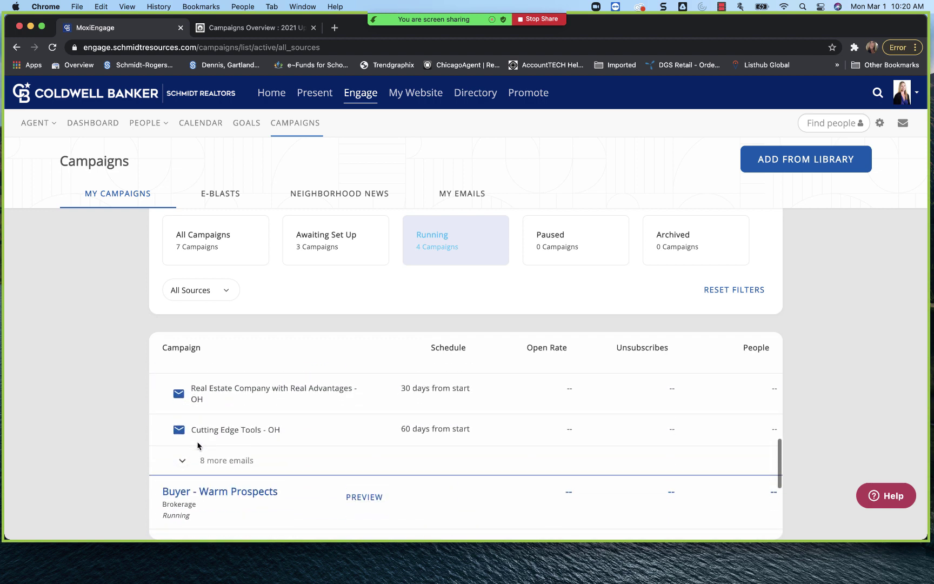
pyautogui.scroll(-1, 226, 430)
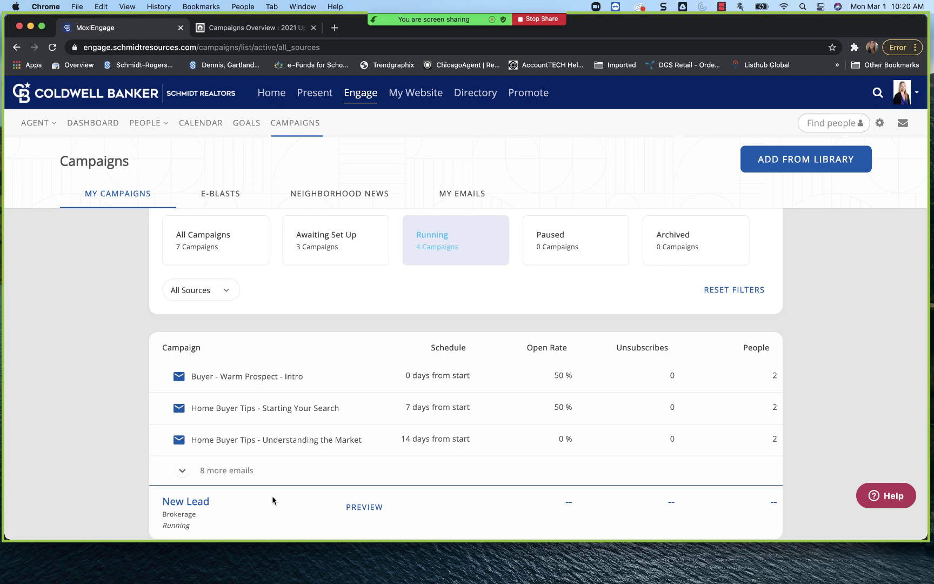
pyautogui.scroll(5, 273, 500)
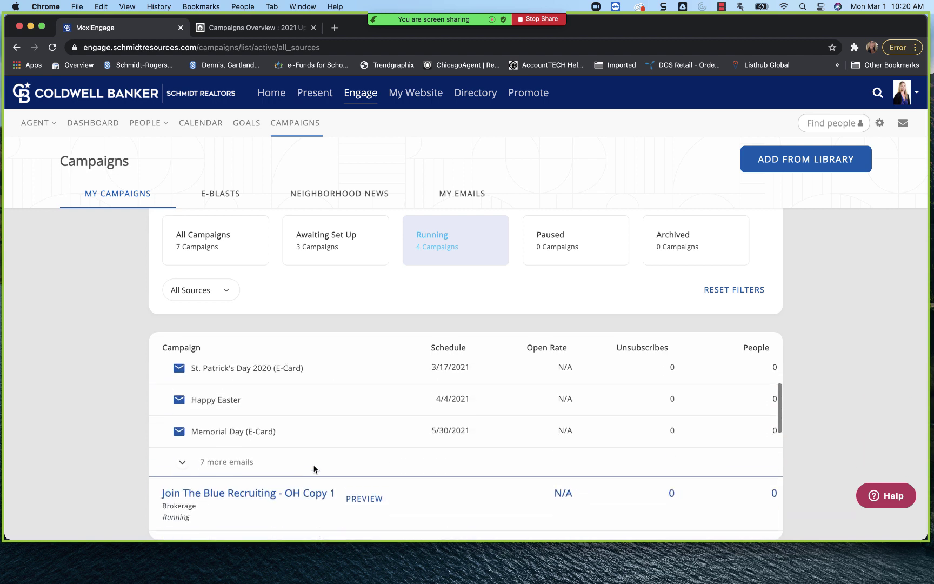
pyautogui.scroll(1, 342, 479)
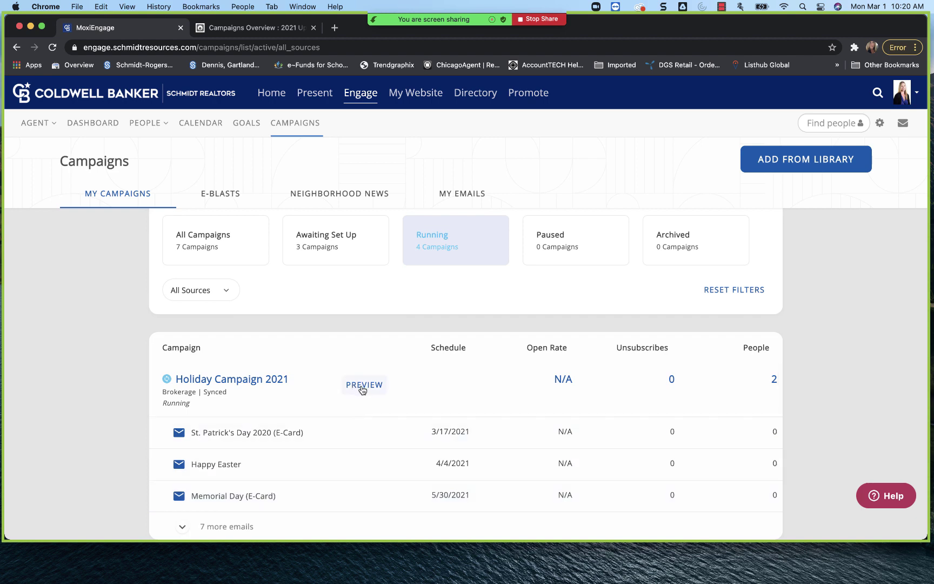
pyautogui.scroll(-1, 358, 391)
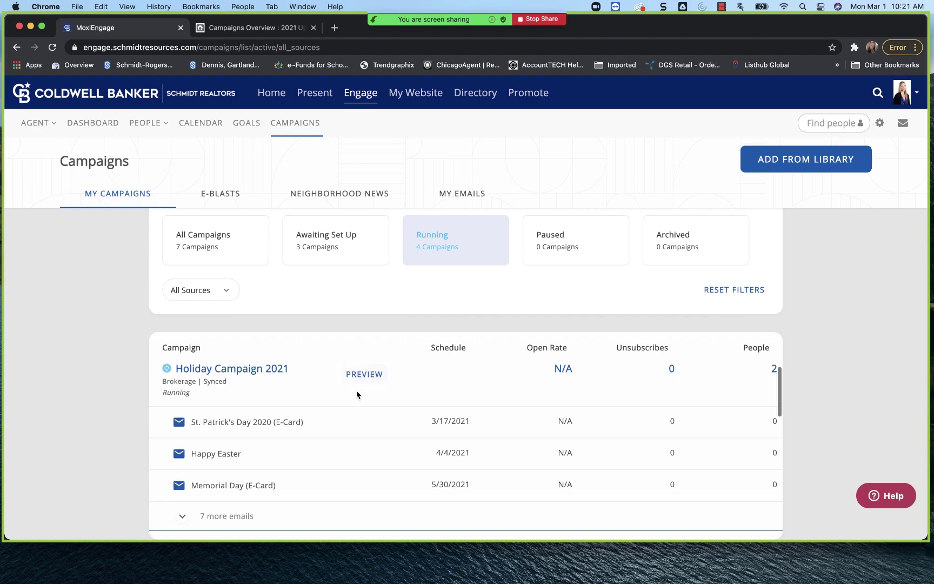
# Reveal the remaining Holiday Campaign 2021 emails and scroll through the full schedule
pyautogui.click(183, 516)
pyautogui.scroll(-3, 250, 513)
pyautogui.scroll(-4, 250, 515)
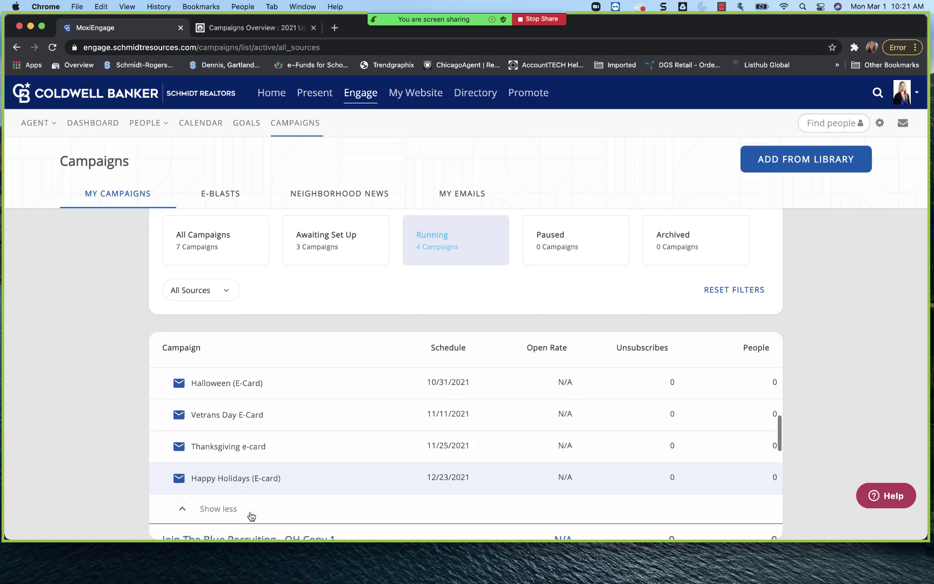
pyautogui.scroll(7, 261, 451)
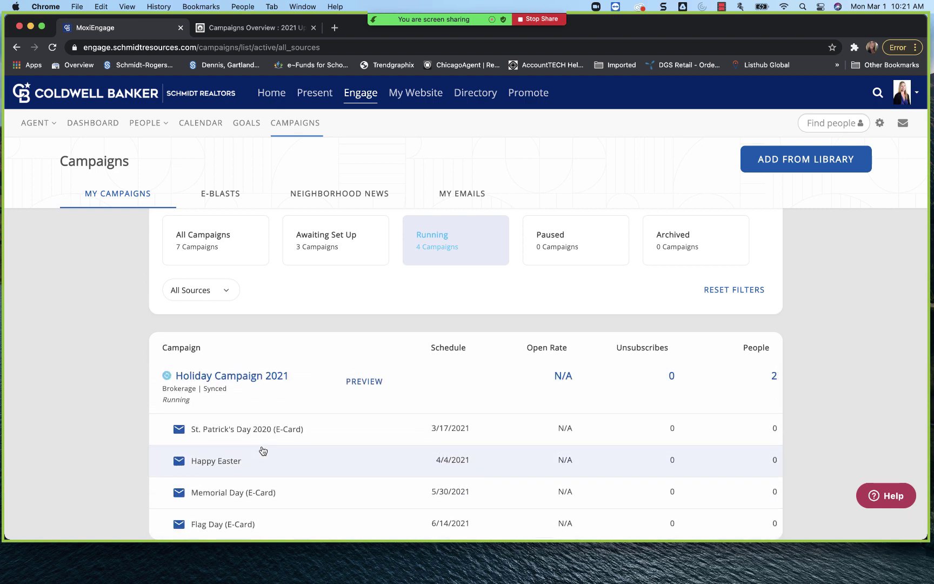
pyautogui.scroll(1, 271, 464)
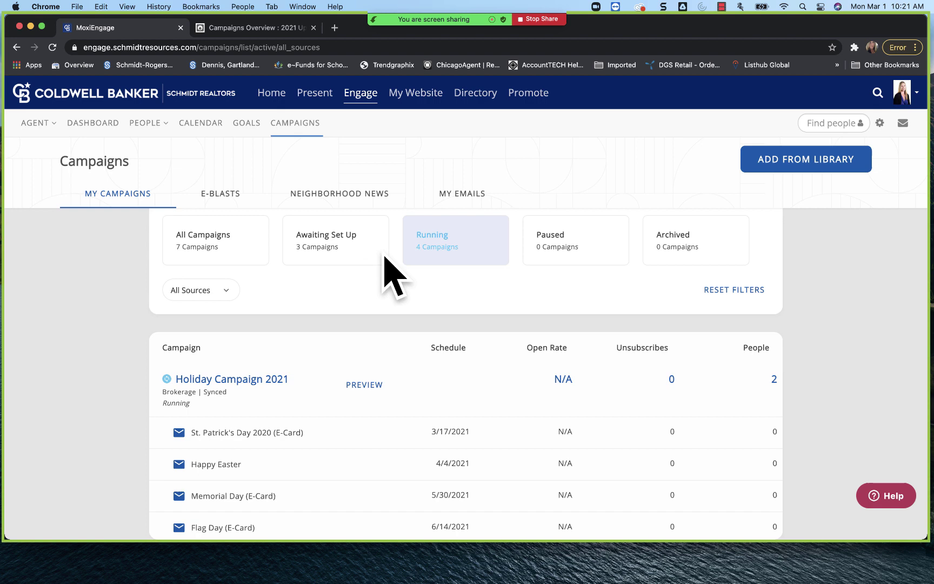
# Filter to the three Awaiting Set Up campaigns and open Recently Closed - Buyer
pyautogui.click(356, 254)
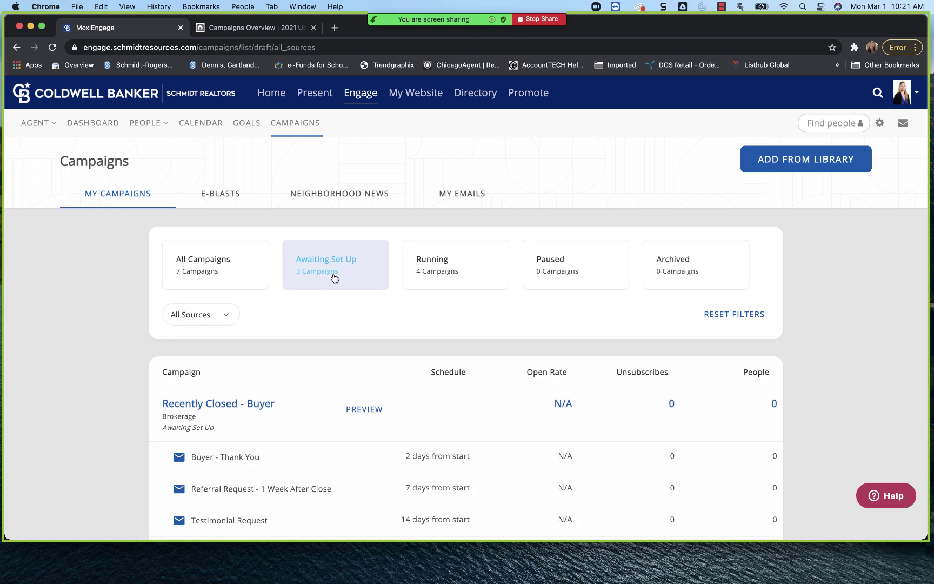
pyautogui.click(236, 409)
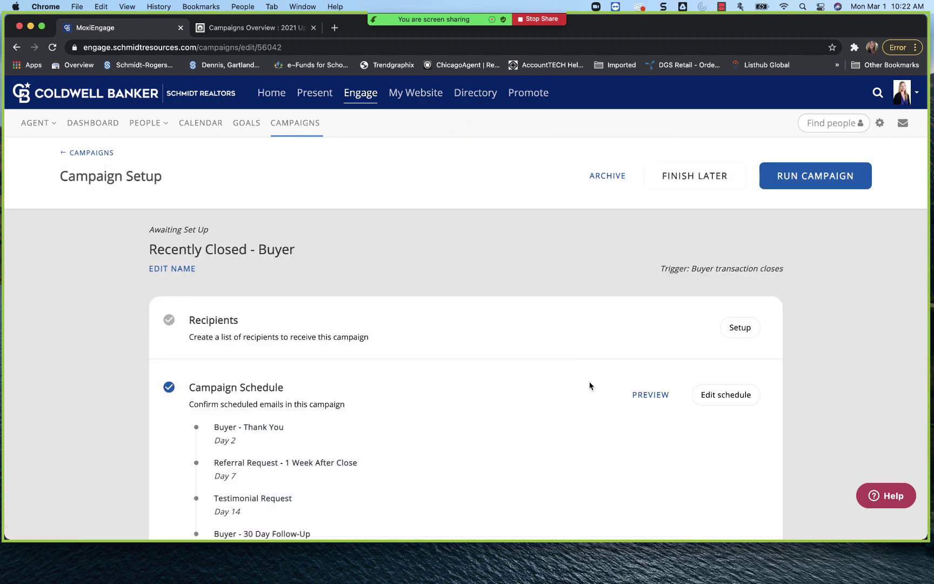
# Run the Recently Closed - Buyer campaign from its Campaign Setup page
pyautogui.click(797, 185)
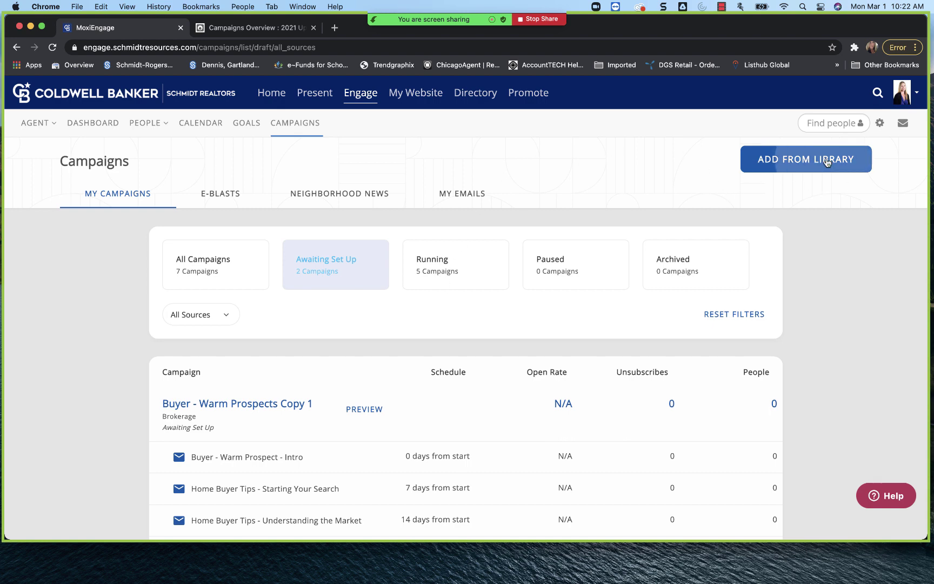
# Add Seasonal Home Maintenance from the campaign library to My Campaigns
pyautogui.click(825, 162)
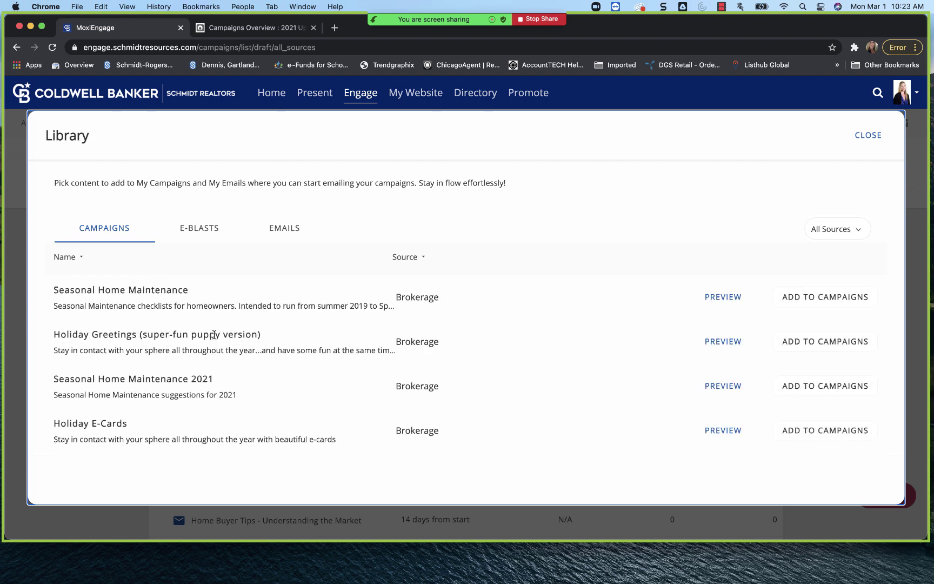
pyautogui.click(811, 299)
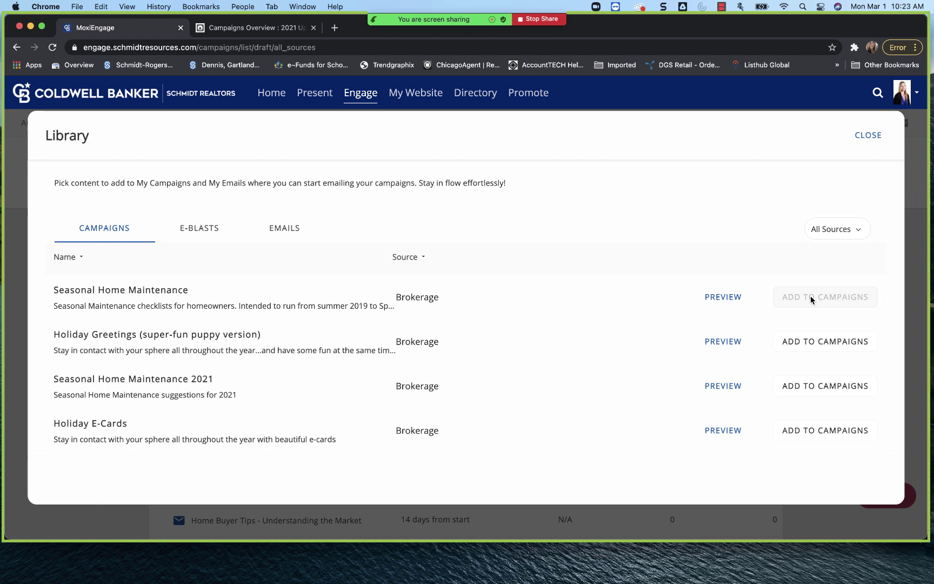
pyautogui.click(868, 136)
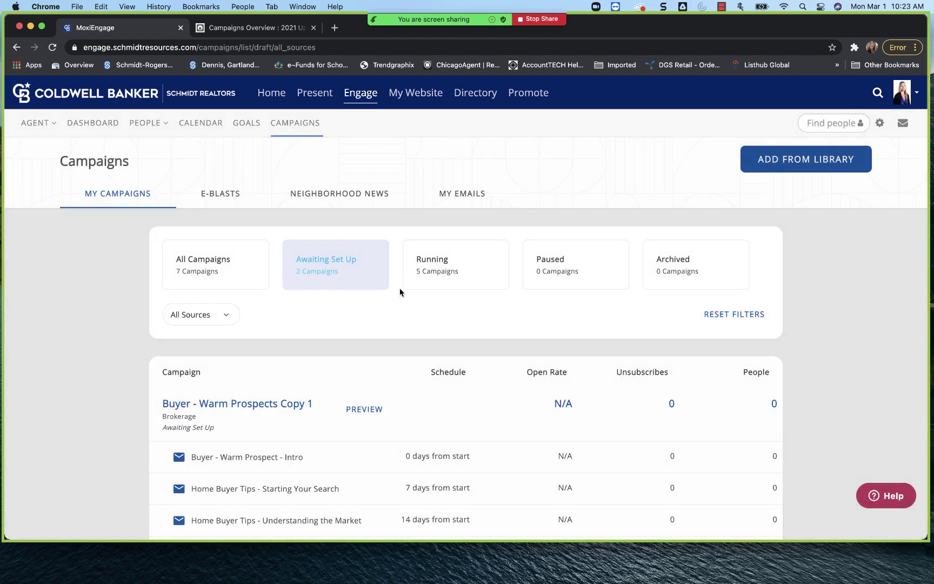
# Filter to Awaiting Set Up and reload so Seasonal Home Maintenance appears, making 3 awaiting
pyautogui.click(332, 267)
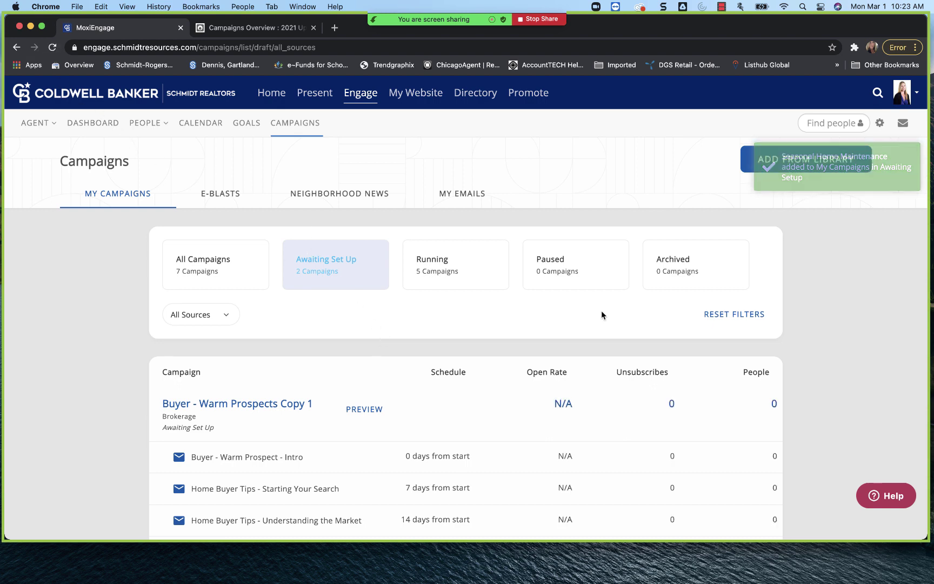
pyautogui.click(131, 102)
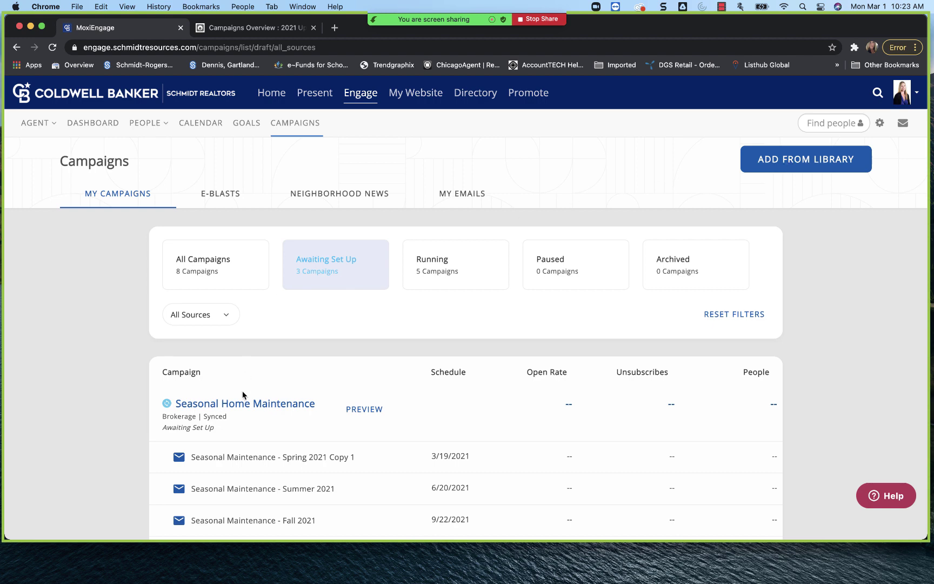
# Preview the Seasonal Home Maintenance emails and scroll through the first email and its schedule
pyautogui.click(363, 409)
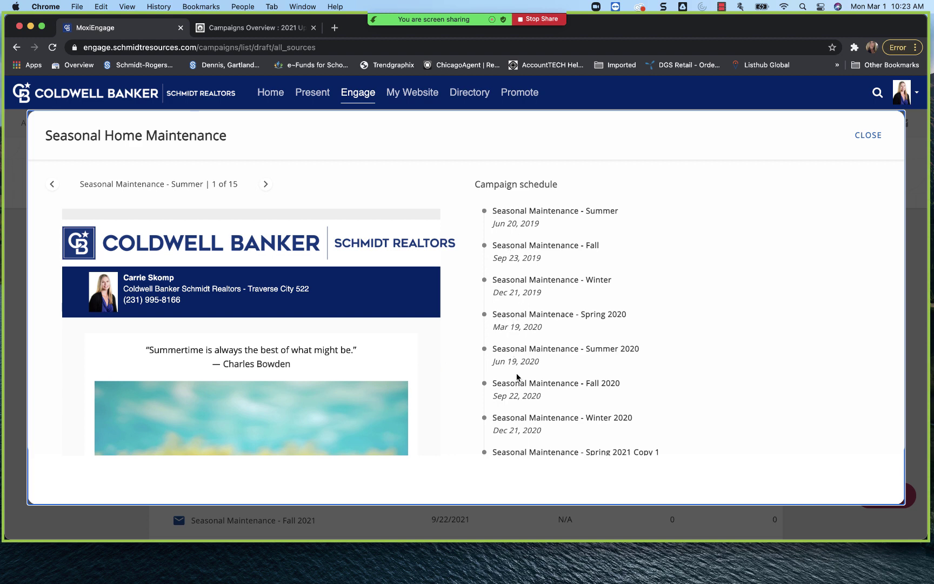
pyautogui.scroll(-6, 431, 346)
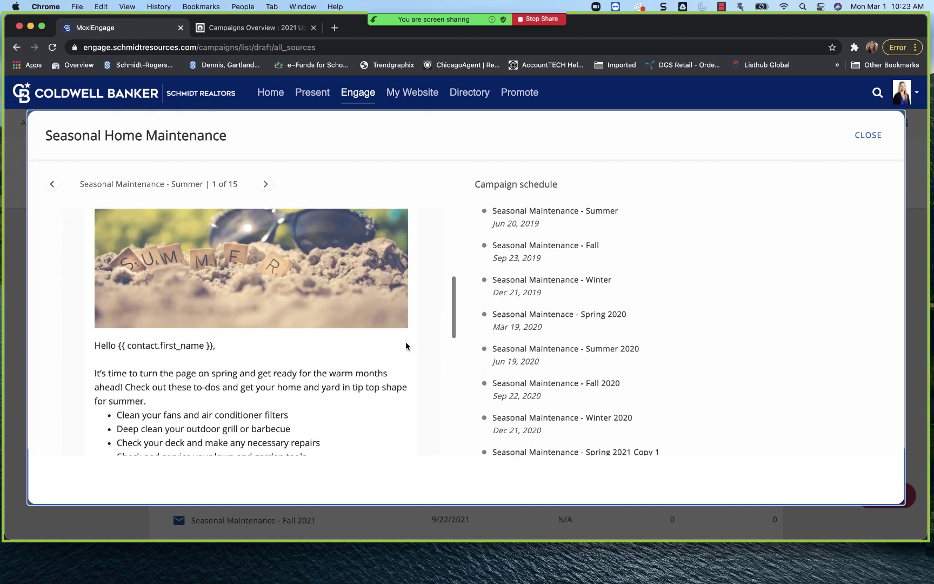
pyautogui.scroll(-5, 570, 350)
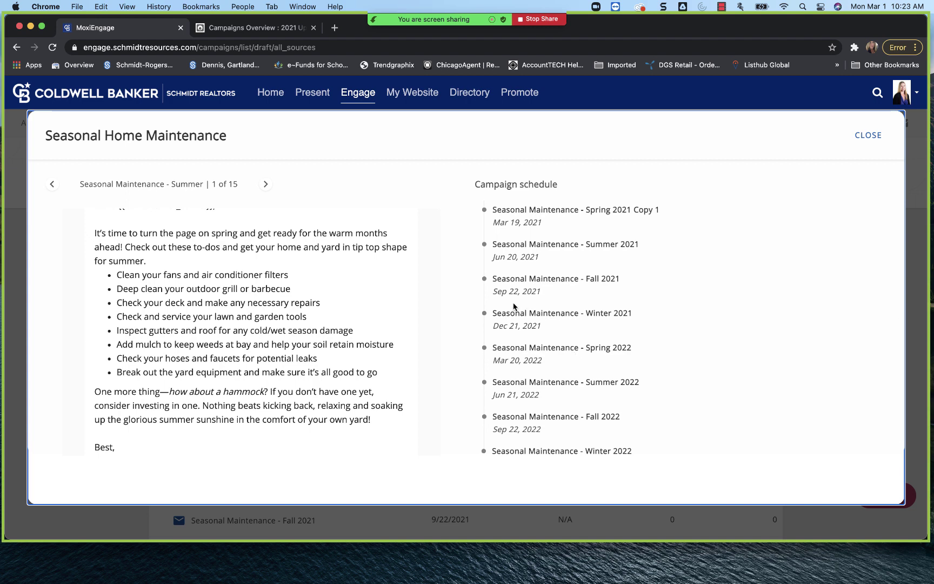
pyautogui.scroll(3, 520, 267)
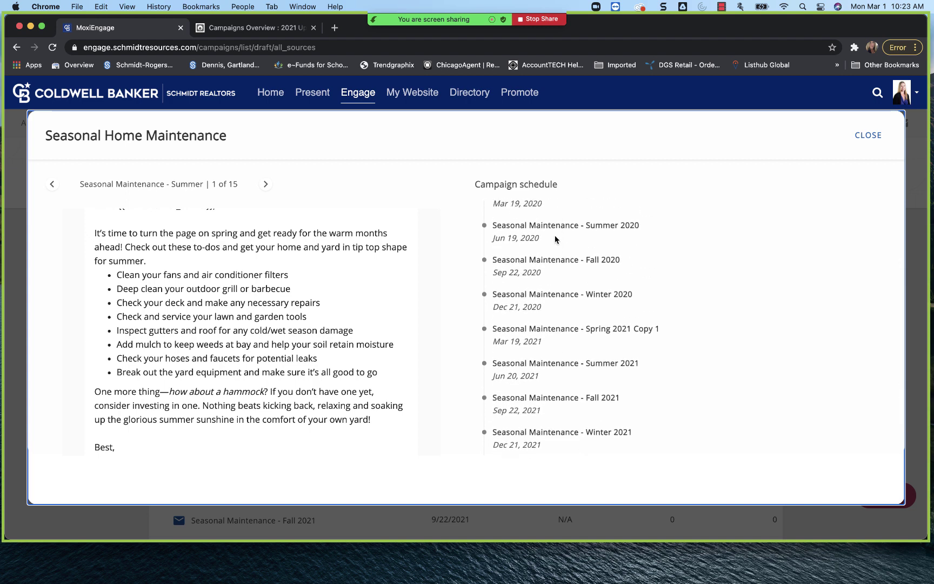
pyautogui.scroll(-3, 546, 303)
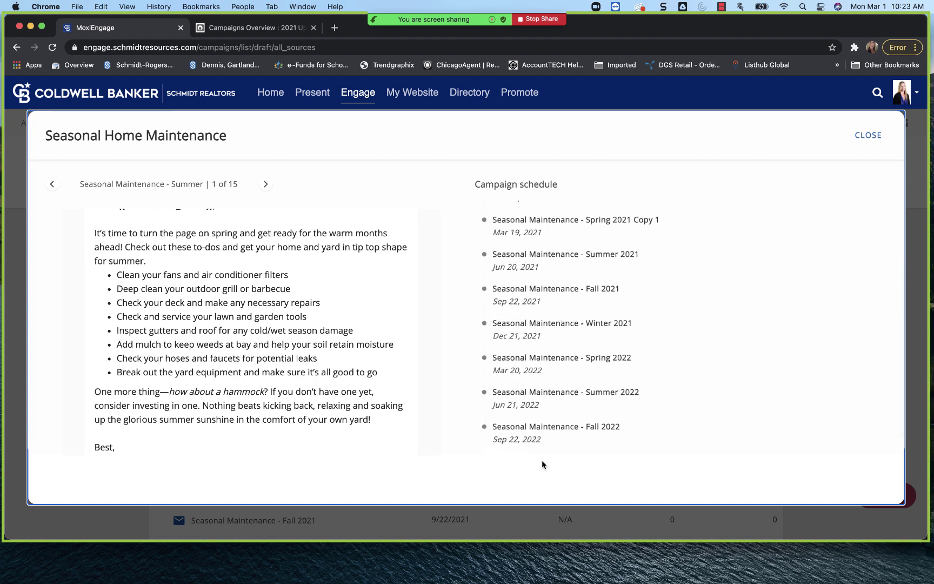
pyautogui.scroll(-1, 542, 459)
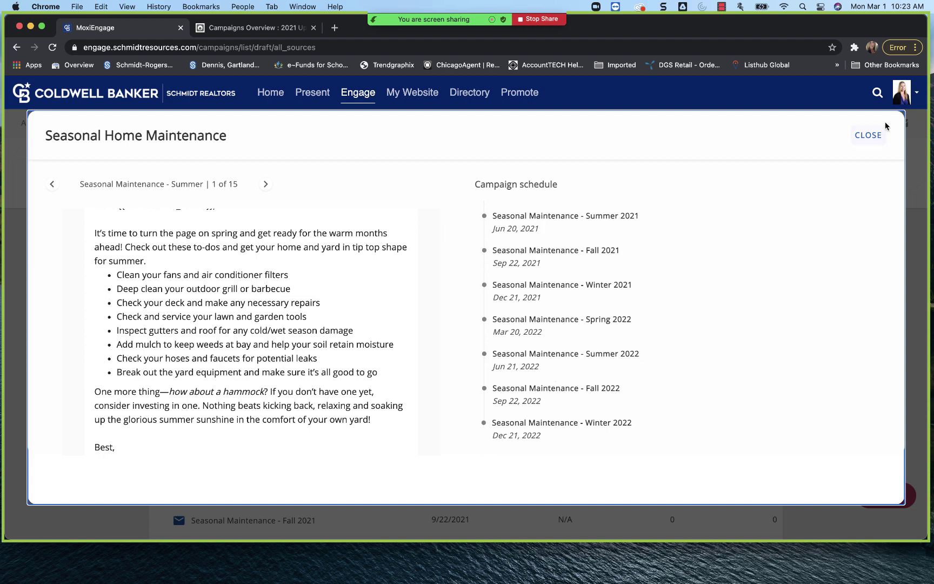
pyautogui.scroll(2, 419, 319)
pyautogui.scroll(5, 418, 319)
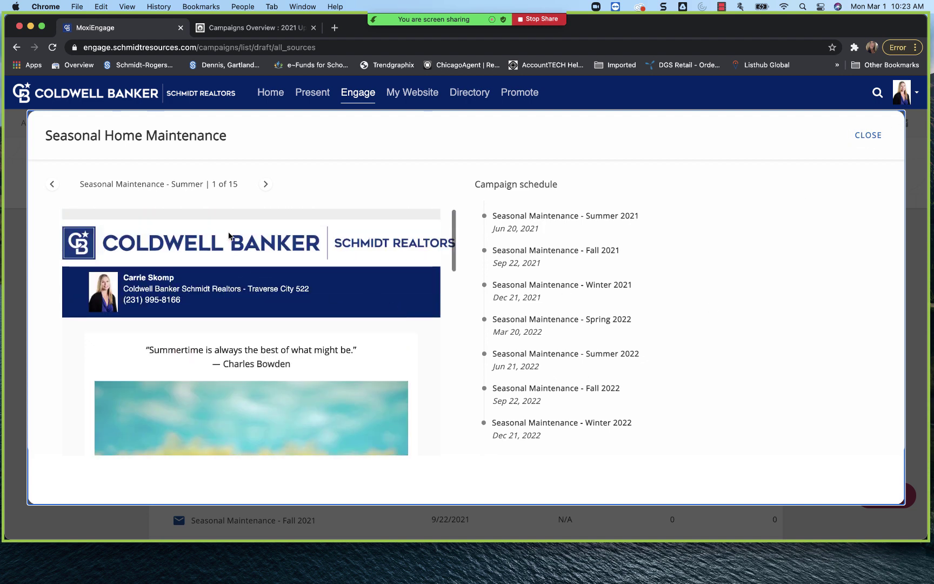
# Step forward to the Summer 2020 email, 5 of 15, then close the preview
pyautogui.click(265, 184)
pyautogui.click(266, 184)
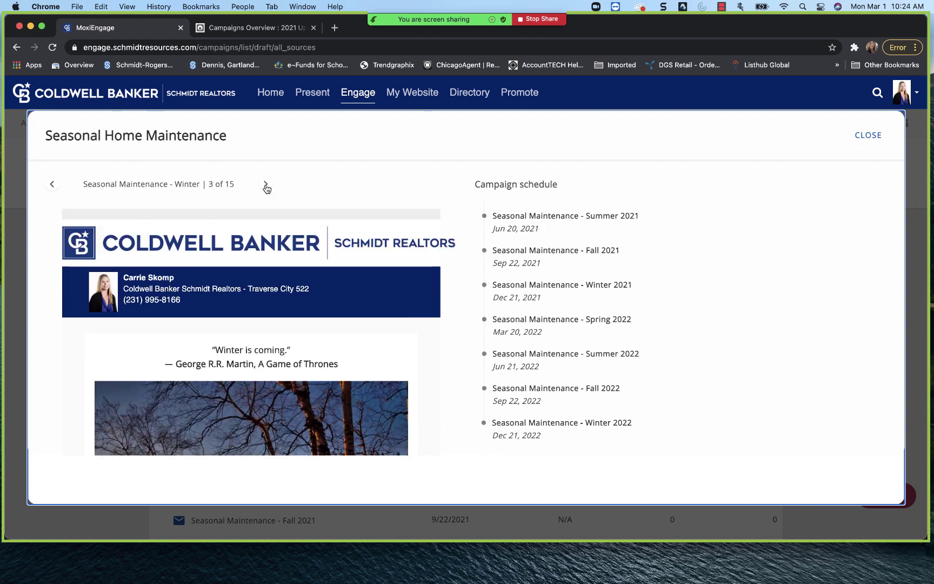
pyautogui.click(265, 187)
pyautogui.click(265, 187)
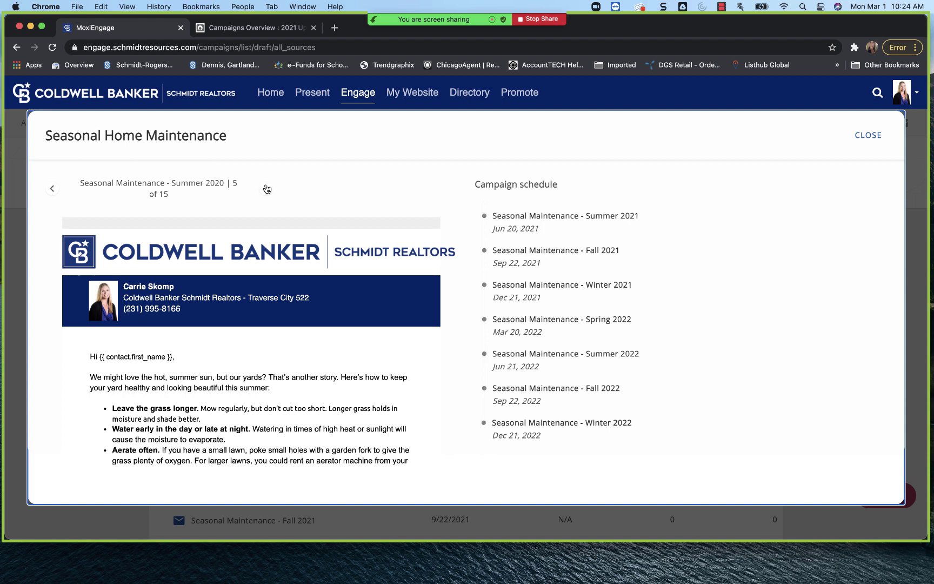
pyautogui.click(869, 139)
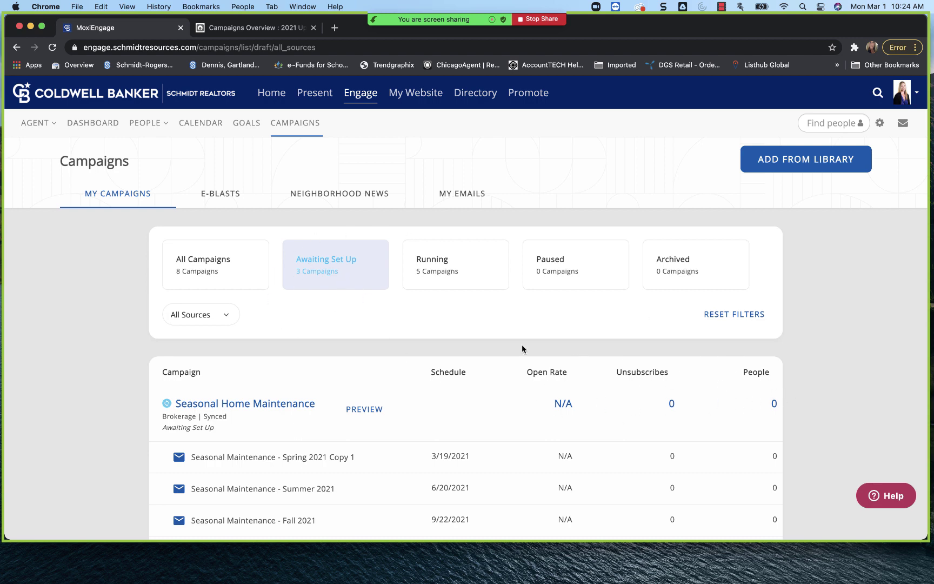
# Filter to Running campaigns, open Recently Closed - Buyer's setup, then switch to the Campaigns Overview article
pyautogui.click(437, 263)
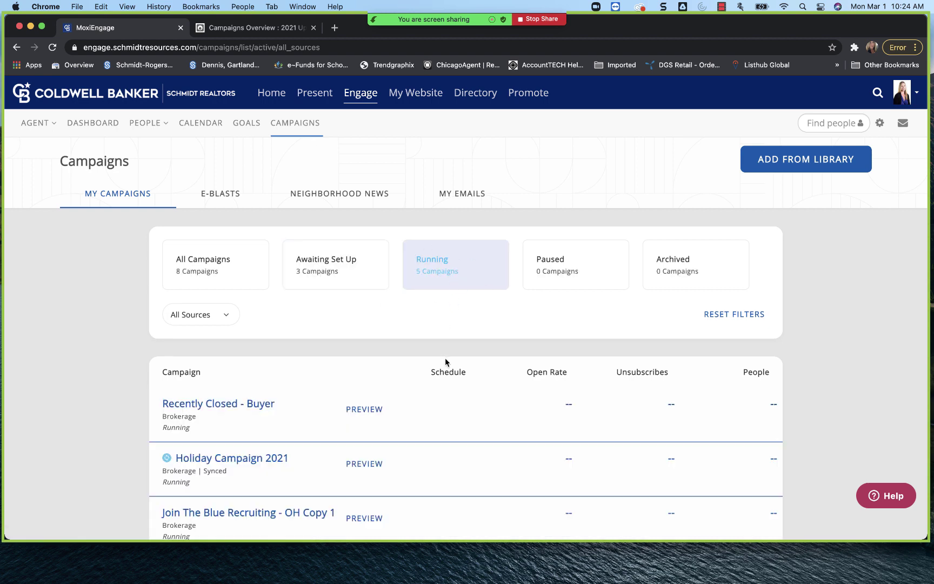
pyautogui.click(480, 430)
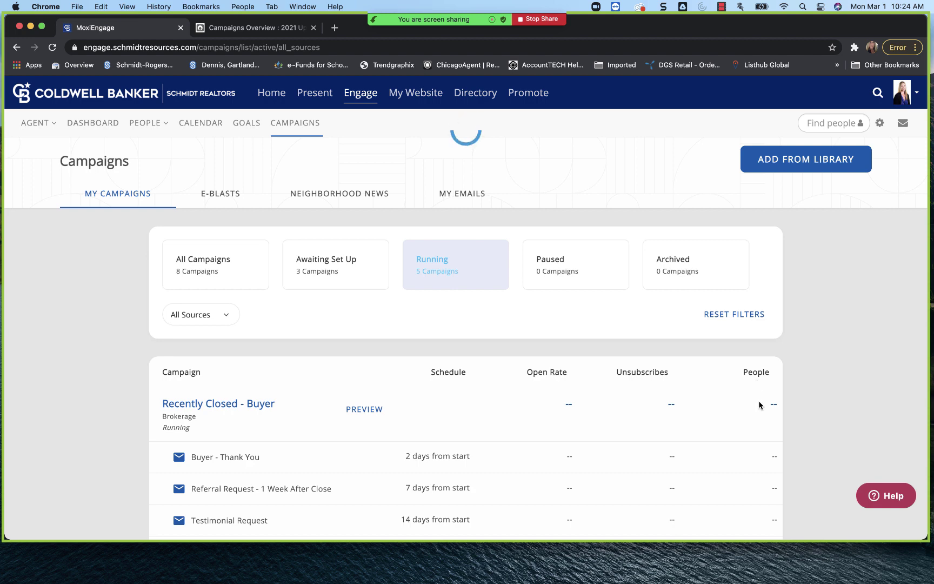
pyautogui.click(591, 387)
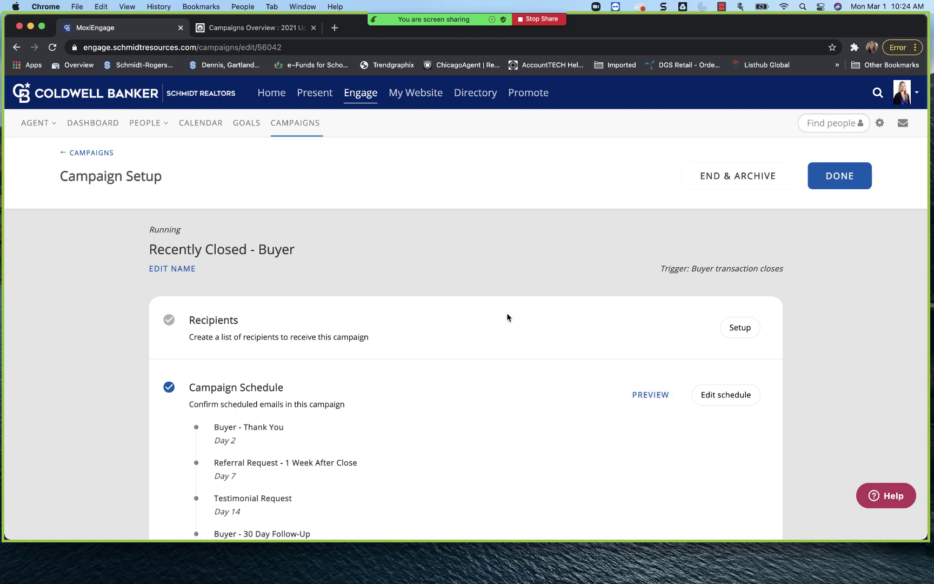
pyautogui.click(252, 28)
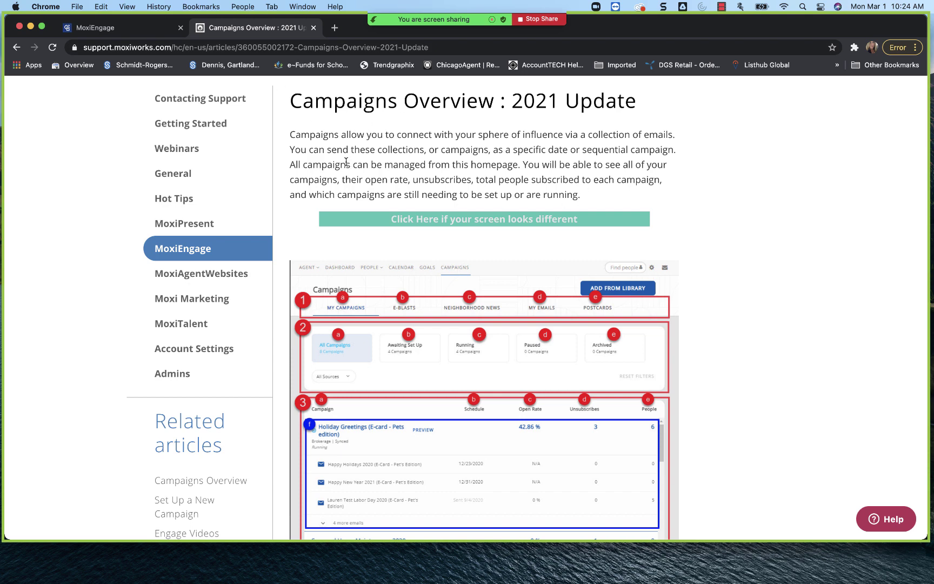
# Copy the Campaigns Overview article link and send it to Everyone in the Zoom chat
pyautogui.click(291, 48)
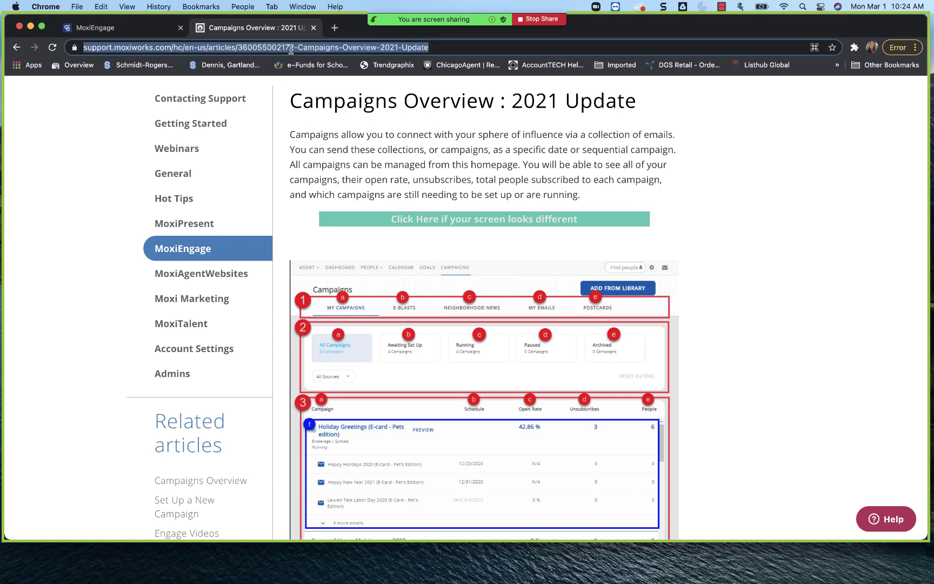
pyautogui.press('super+c')
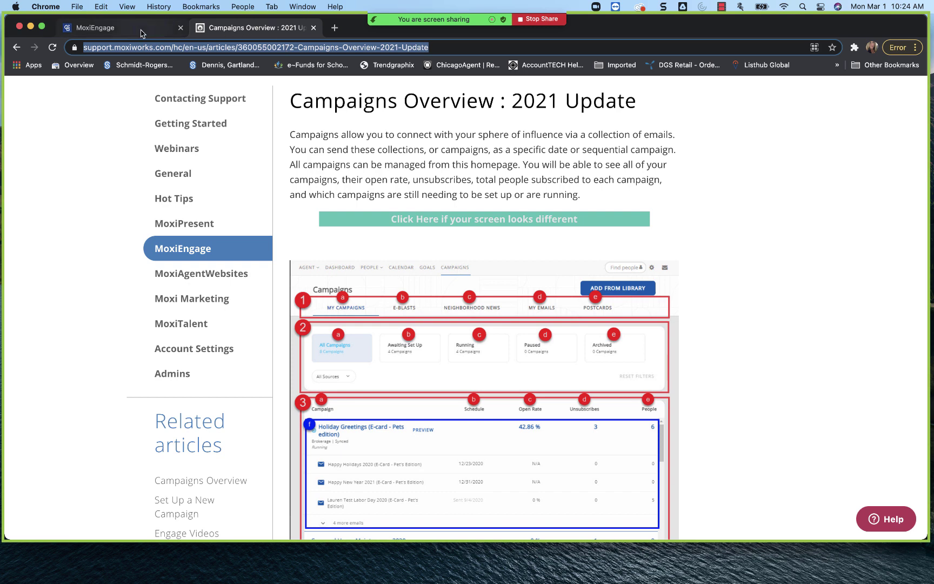
pyautogui.click(666, 30)
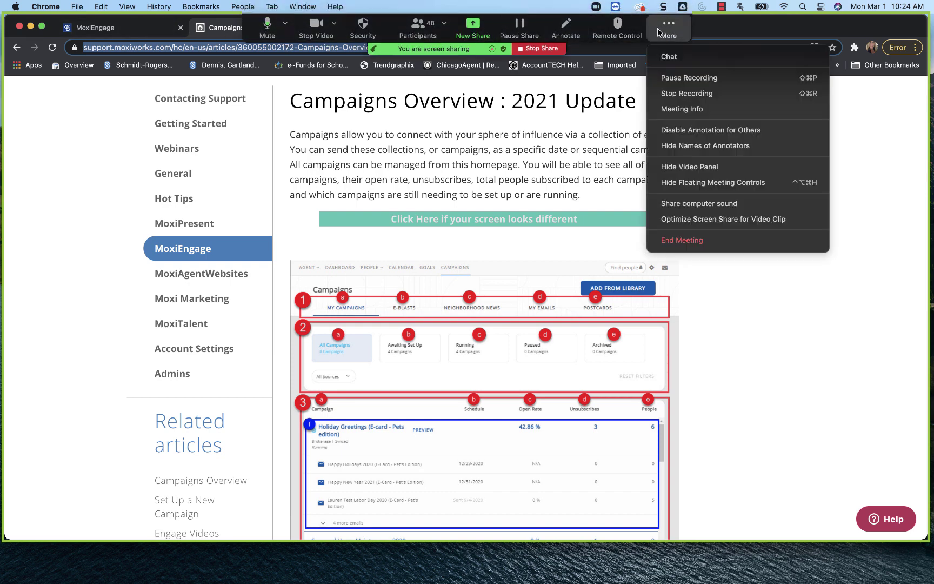
pyautogui.click(705, 61)
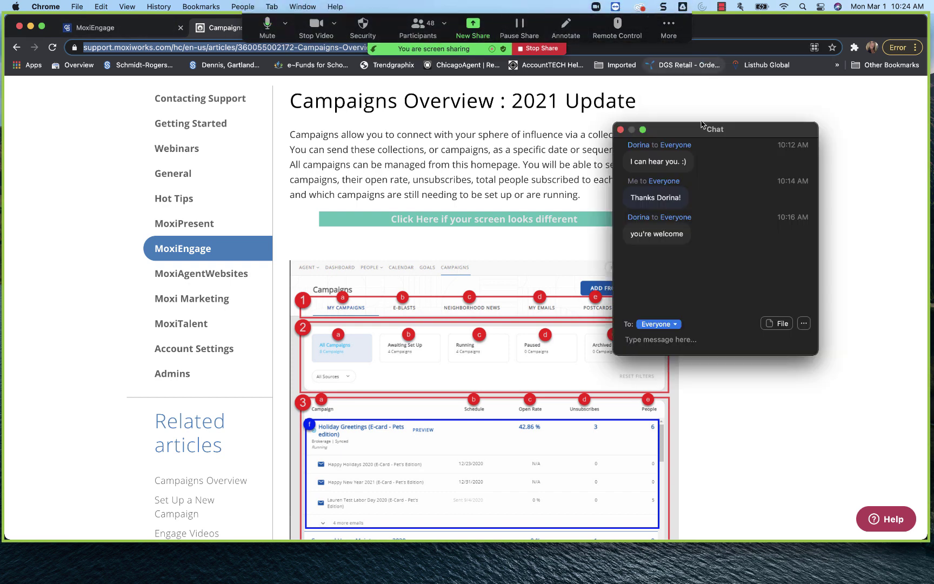
pyautogui.press('super+v')
pyautogui.press('Return')
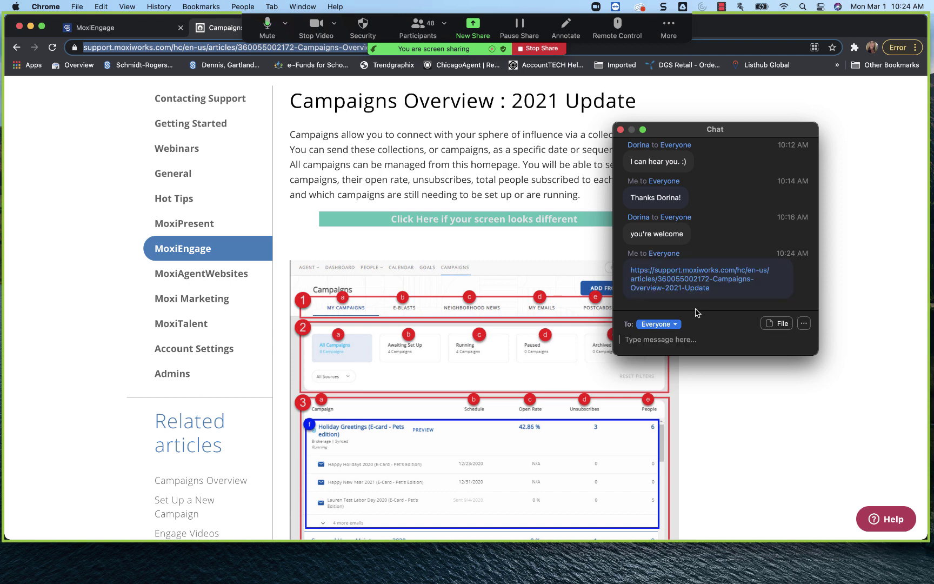
pyautogui.click(759, 93)
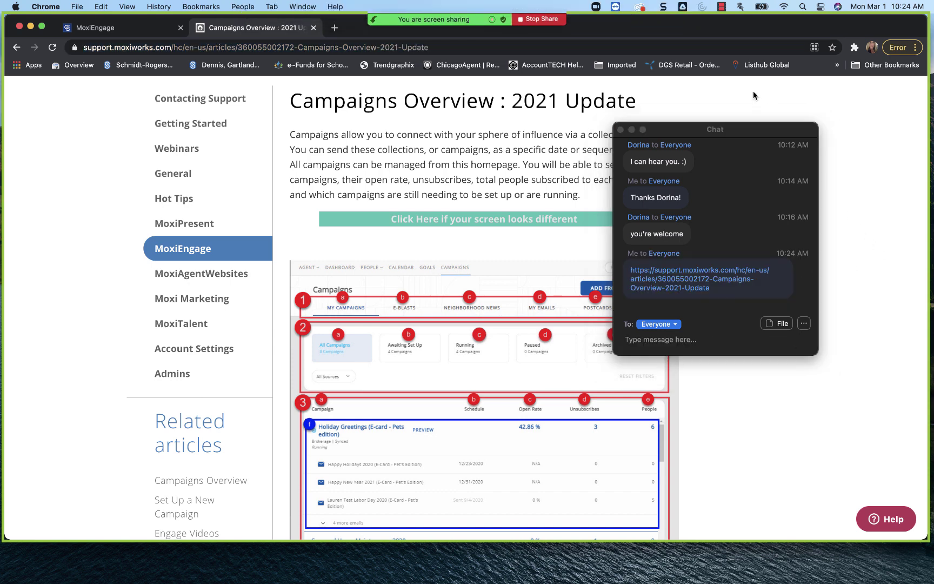
# Close the Zoom chat, read down the Campaigns Overview article, then return to the Recently Closed - Buyer setup tab
pyautogui.click(621, 130)
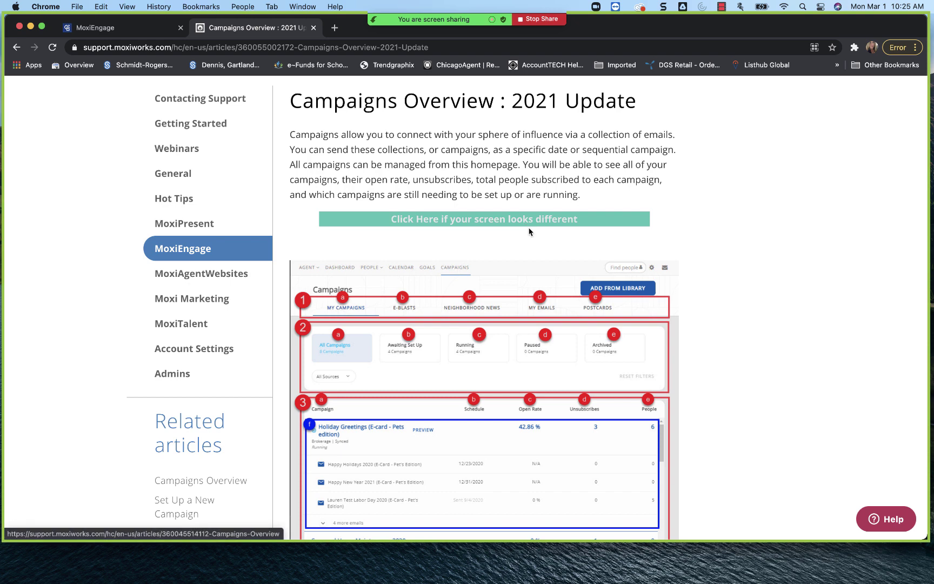
pyautogui.scroll(-2, 529, 231)
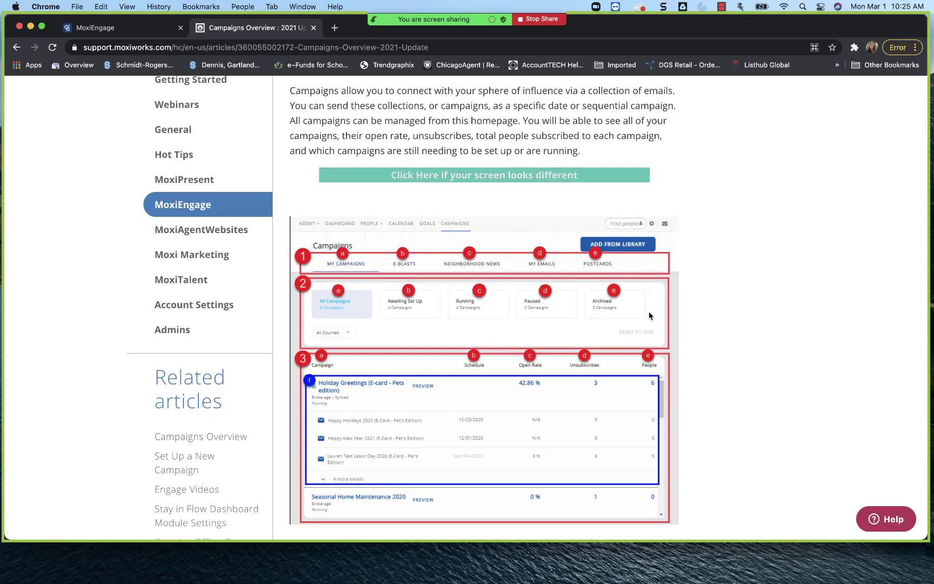
pyautogui.scroll(-5, 623, 343)
pyautogui.scroll(-2, 619, 341)
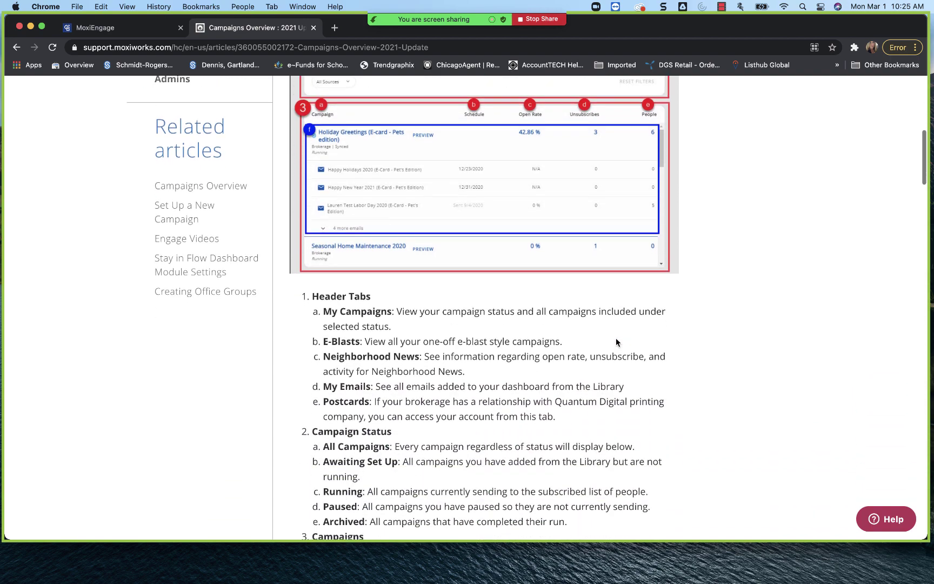
pyautogui.scroll(-1, 616, 337)
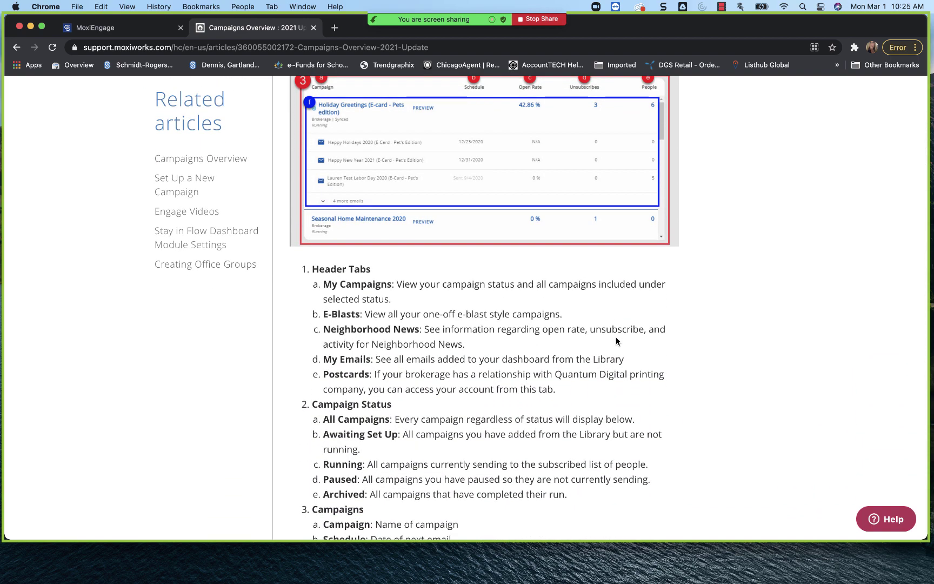
pyautogui.scroll(-3, 615, 338)
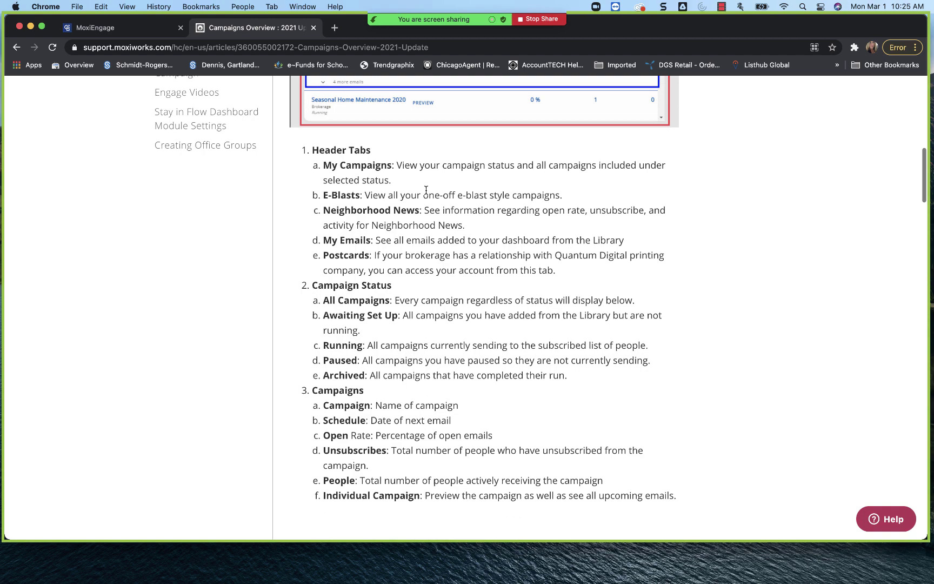
pyautogui.scroll(-6, 383, 448)
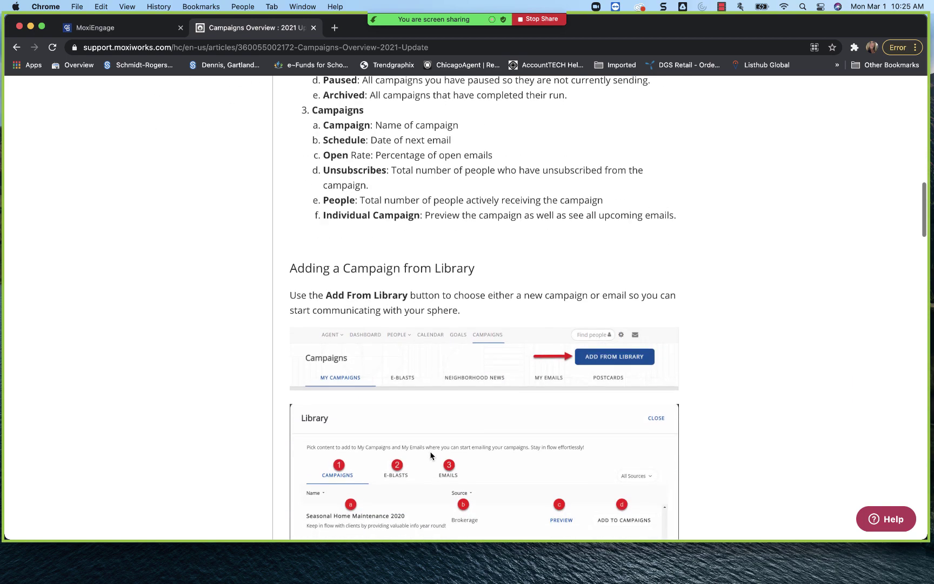
pyautogui.scroll(-3, 440, 378)
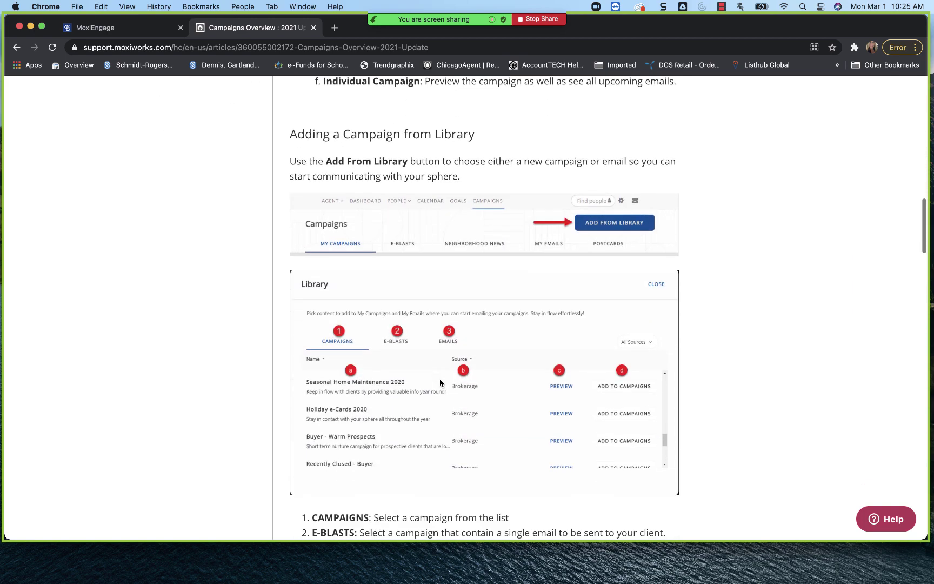
pyautogui.scroll(-9, 439, 378)
pyautogui.scroll(-18, 440, 380)
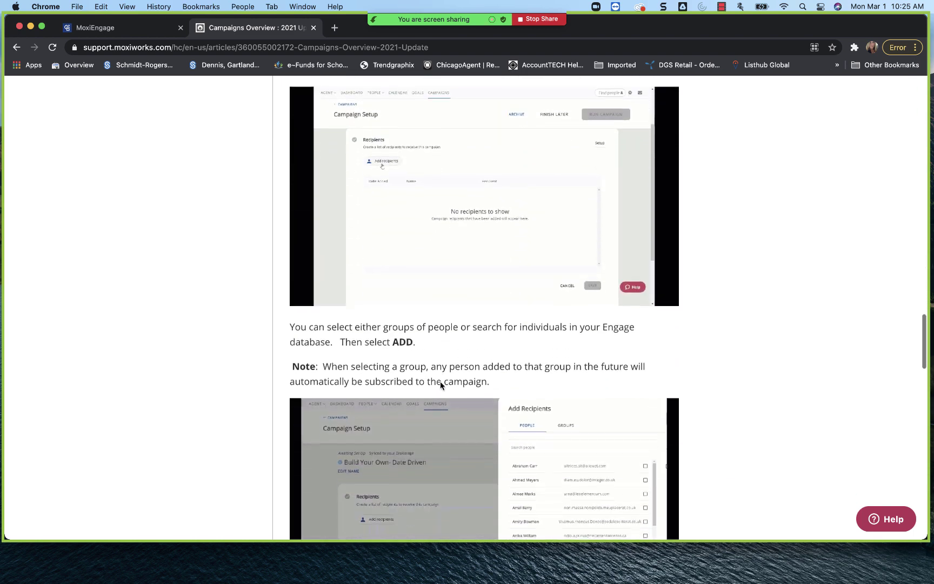
pyautogui.scroll(-5, 440, 386)
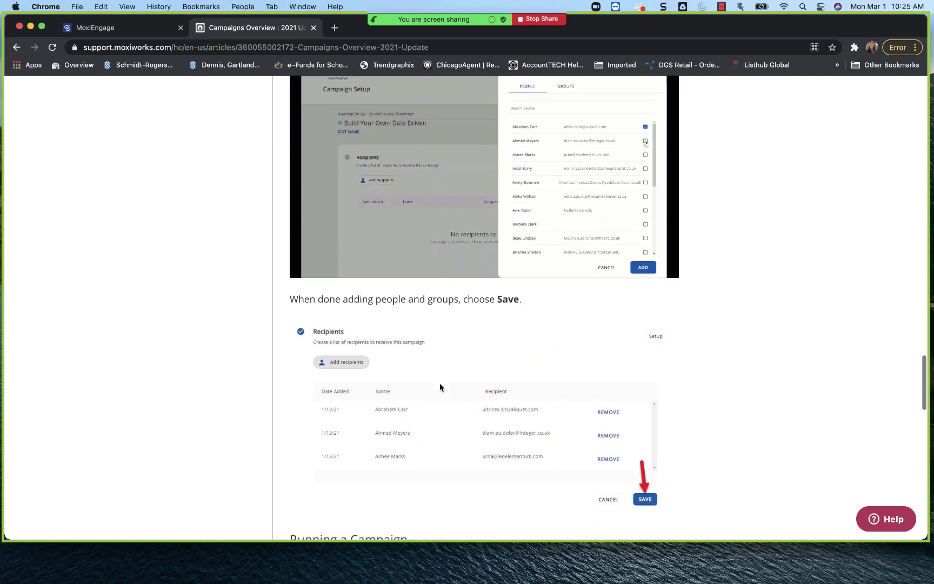
pyautogui.scroll(-8, 439, 386)
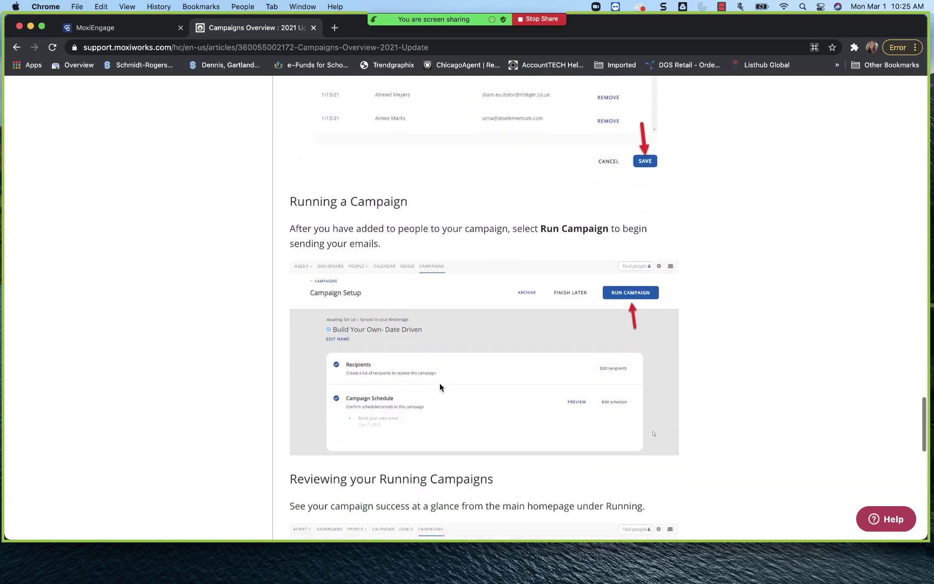
pyautogui.scroll(-8, 439, 382)
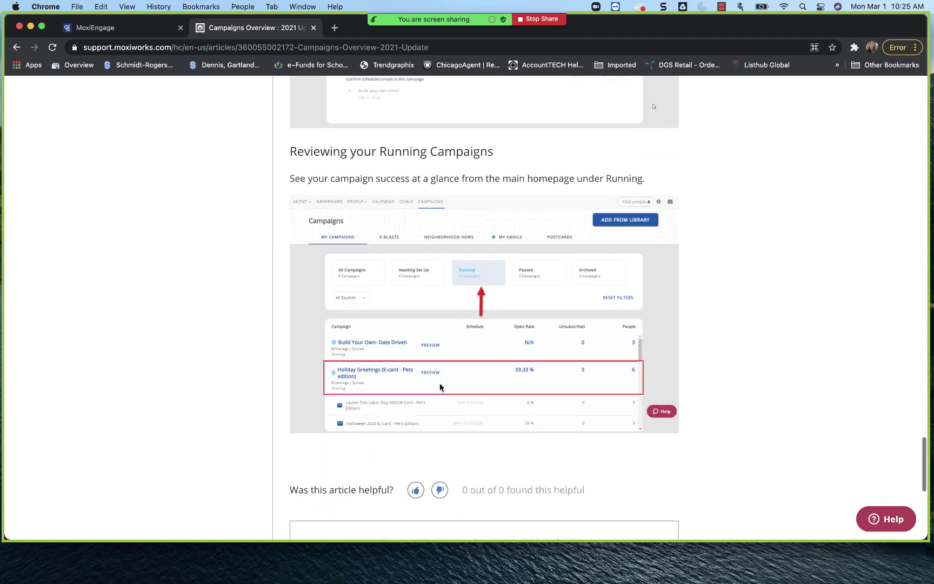
pyautogui.scroll(-3, 439, 387)
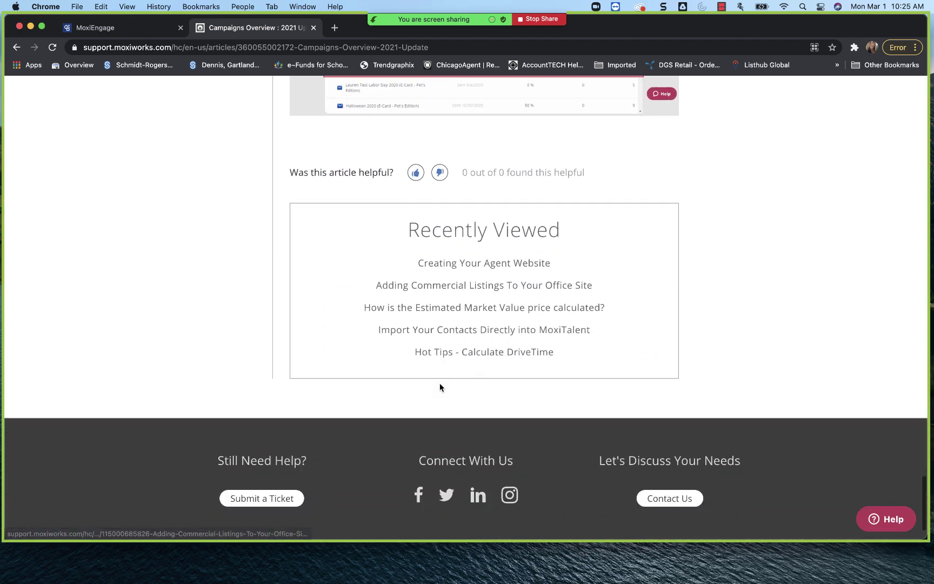
pyautogui.scroll(6, 441, 387)
pyautogui.scroll(12, 441, 383)
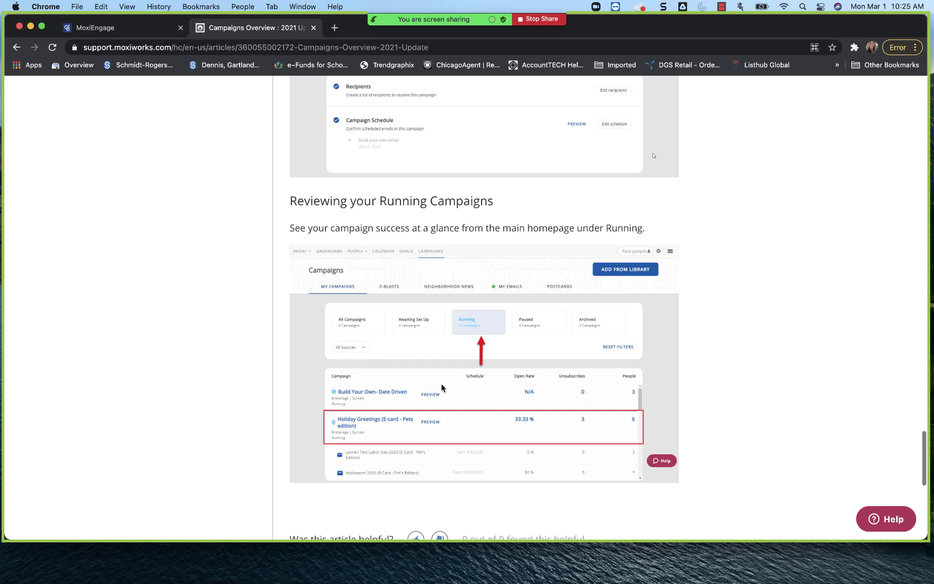
pyautogui.scroll(8, 441, 383)
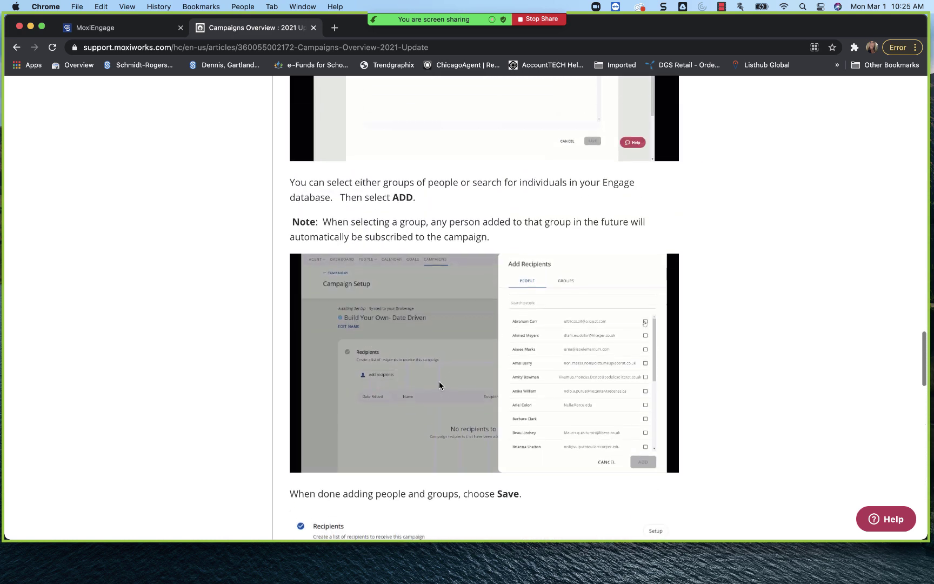
pyautogui.click(147, 30)
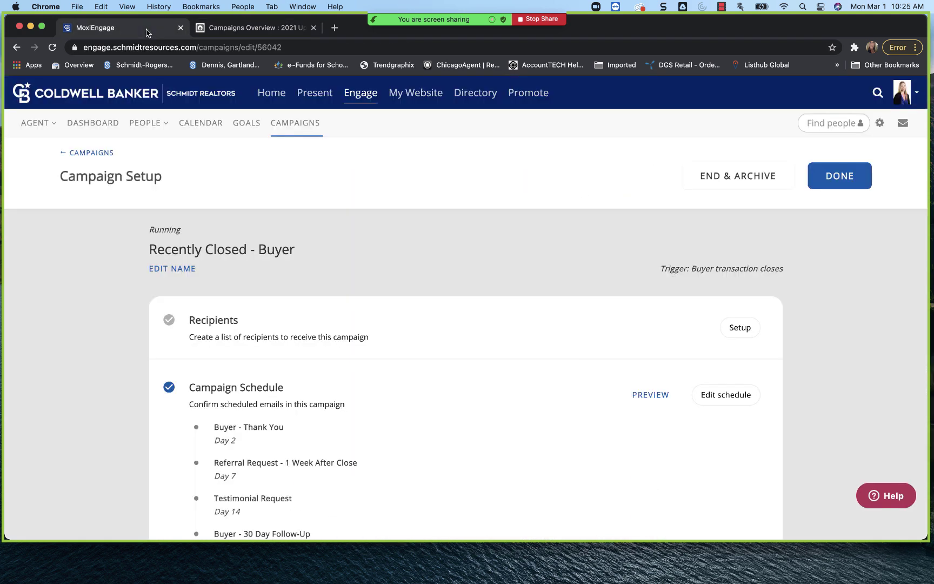
# Switch the Engage dashboard to Agent Mode, then go to the Campaigns page with all 8 campaigns
pyautogui.click(364, 99)
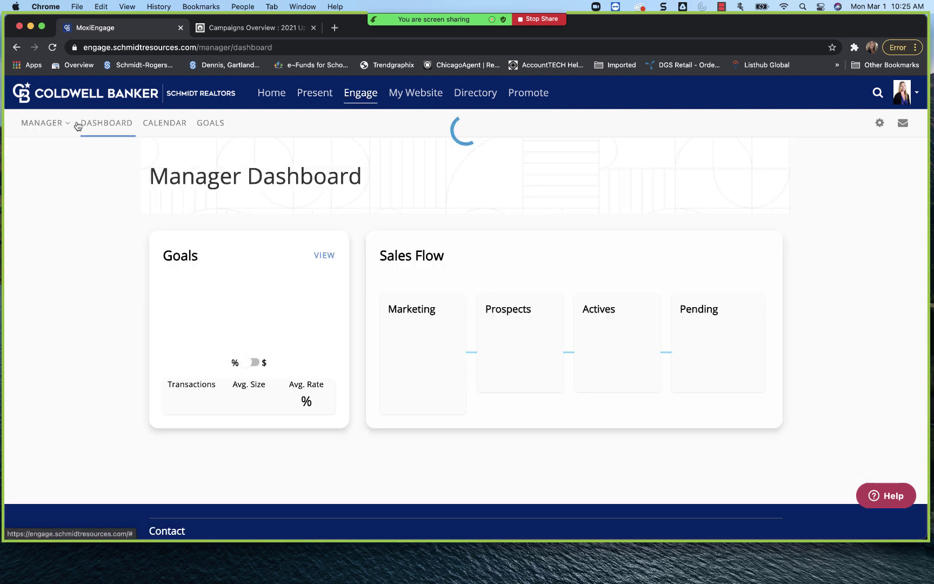
pyautogui.click(44, 123)
pyautogui.click(50, 156)
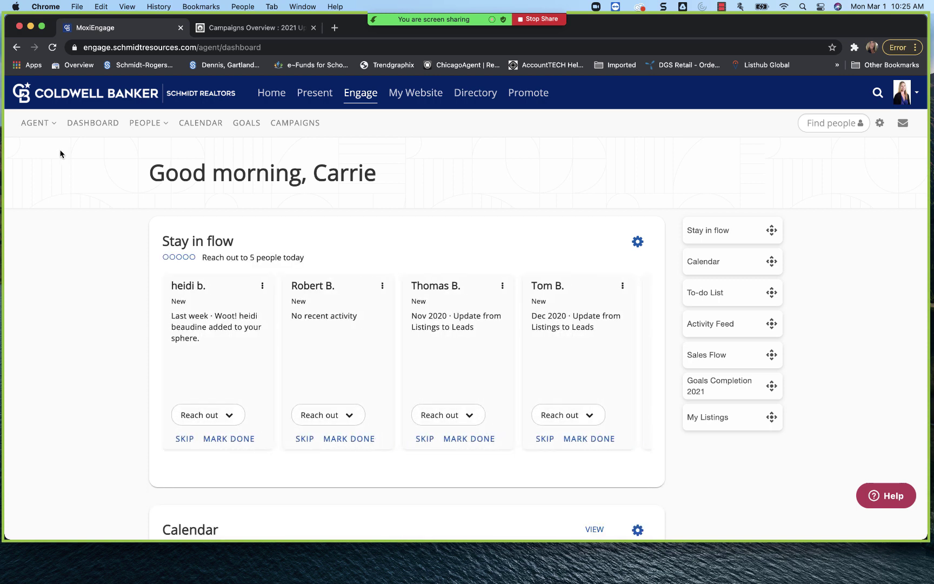
pyautogui.click(35, 122)
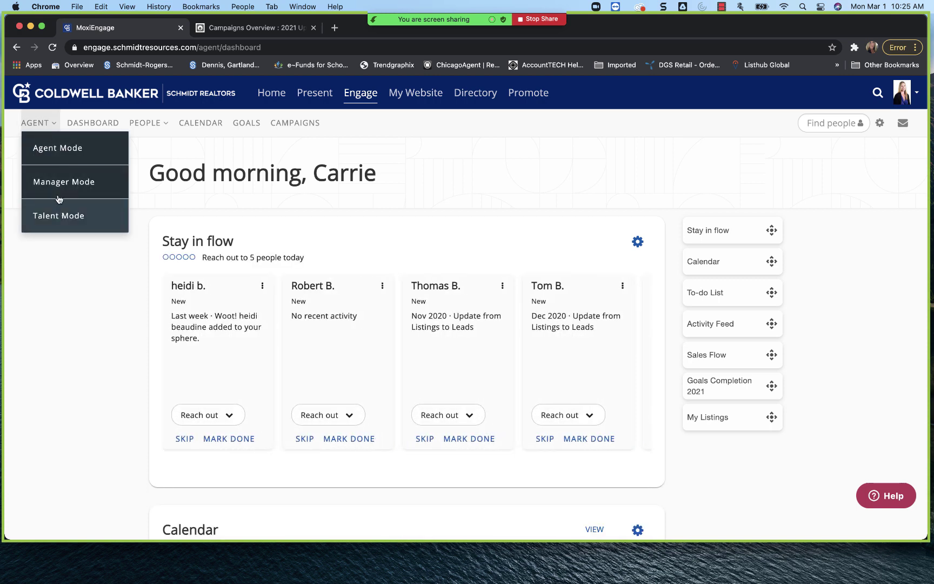
pyautogui.click(57, 149)
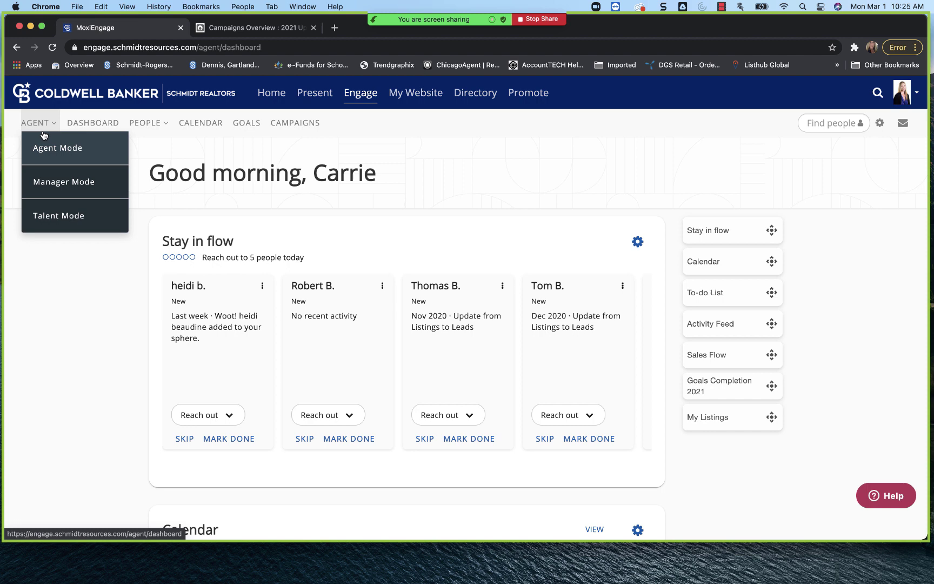
pyautogui.click(277, 124)
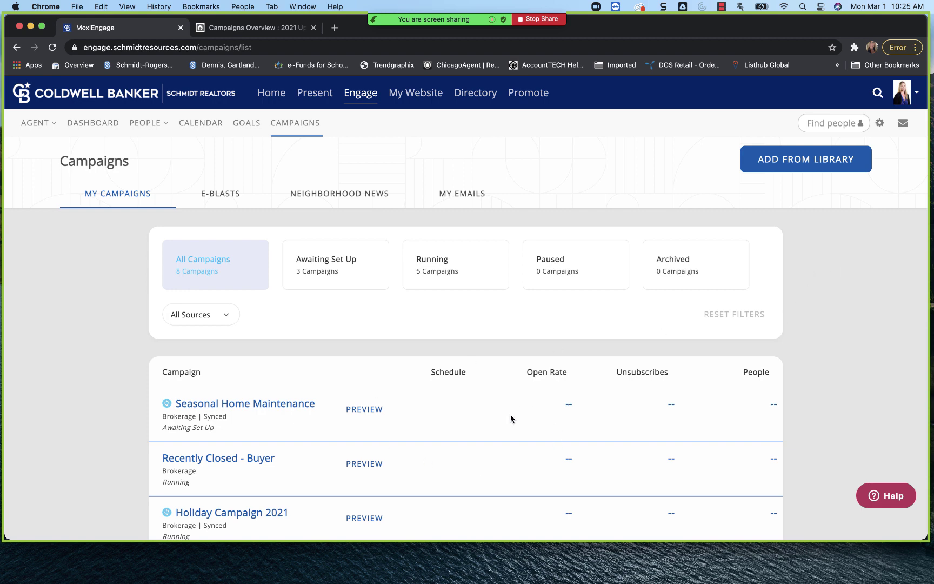
# Expand Seasonal Home Maintenance and reveal its 5 more emails, down to Winter 2021 (12/21)
pyautogui.click(428, 436)
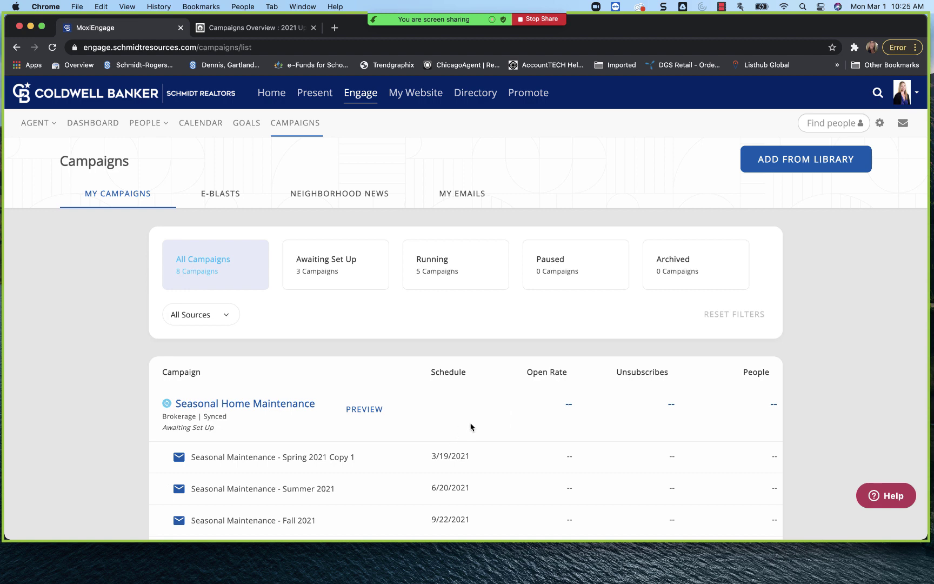
pyautogui.scroll(-3, 470, 428)
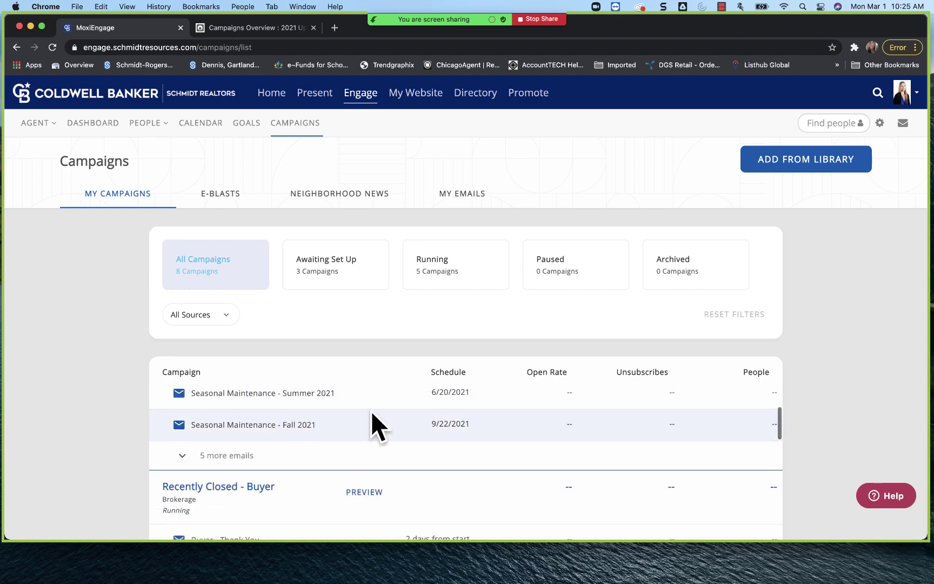
pyautogui.scroll(2, 416, 442)
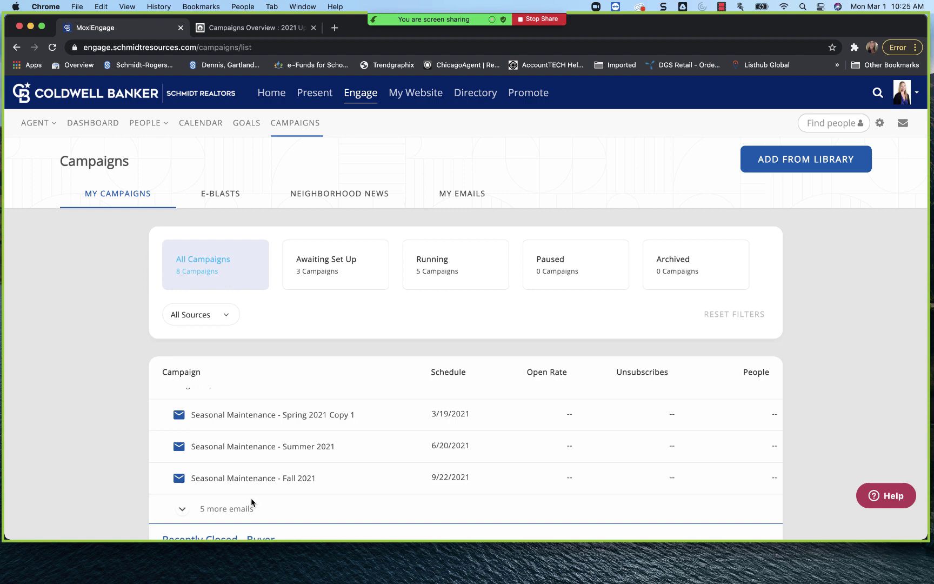
pyautogui.click(180, 511)
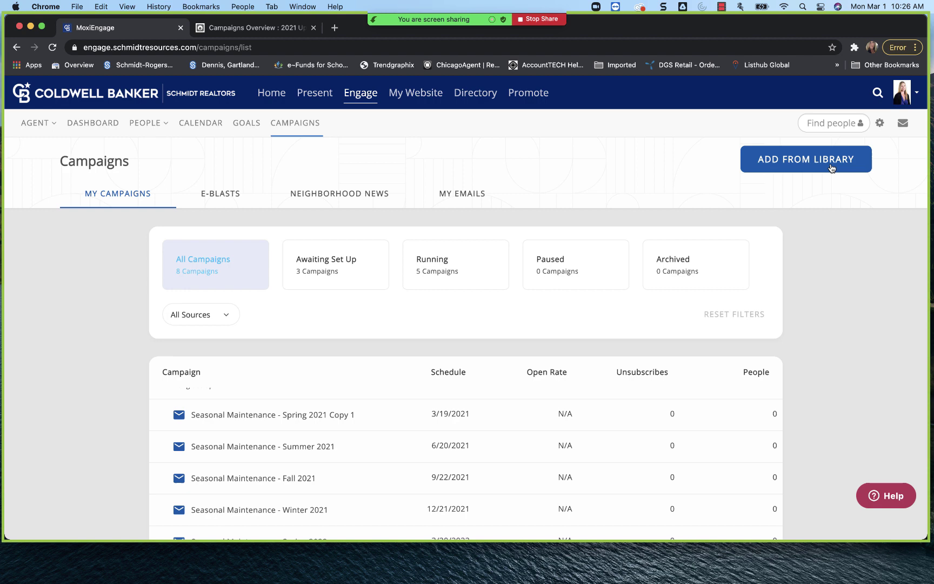
pyautogui.scroll(-1, 784, 129)
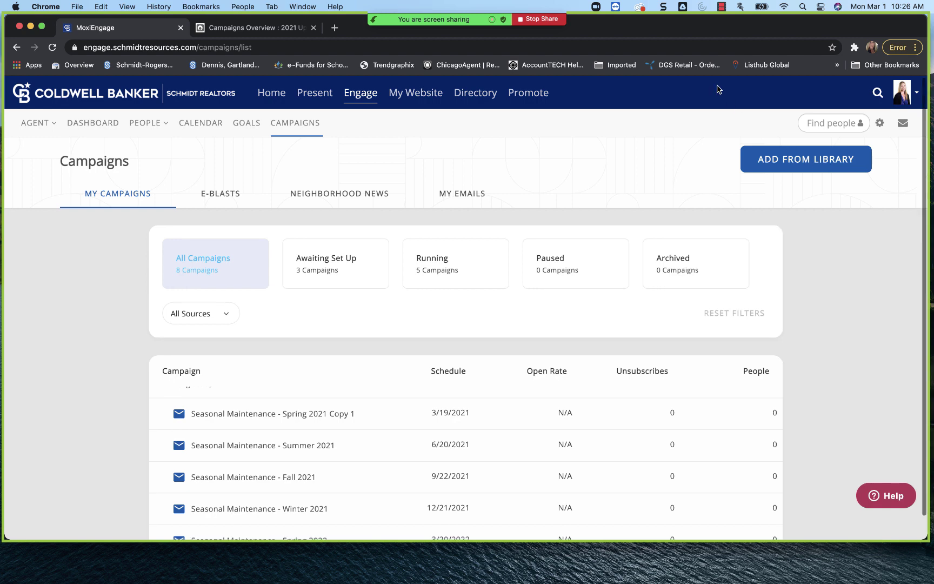
# Open the Zoom meeting chat from the More menu to read attendees' campaign questions
pyautogui.moveTo(463, 20)
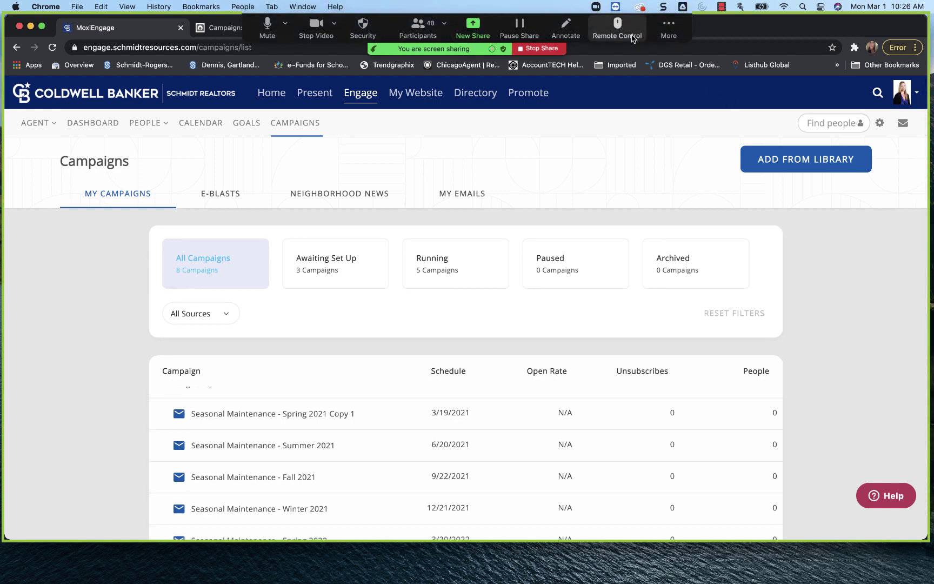
pyautogui.click(670, 32)
pyautogui.click(677, 57)
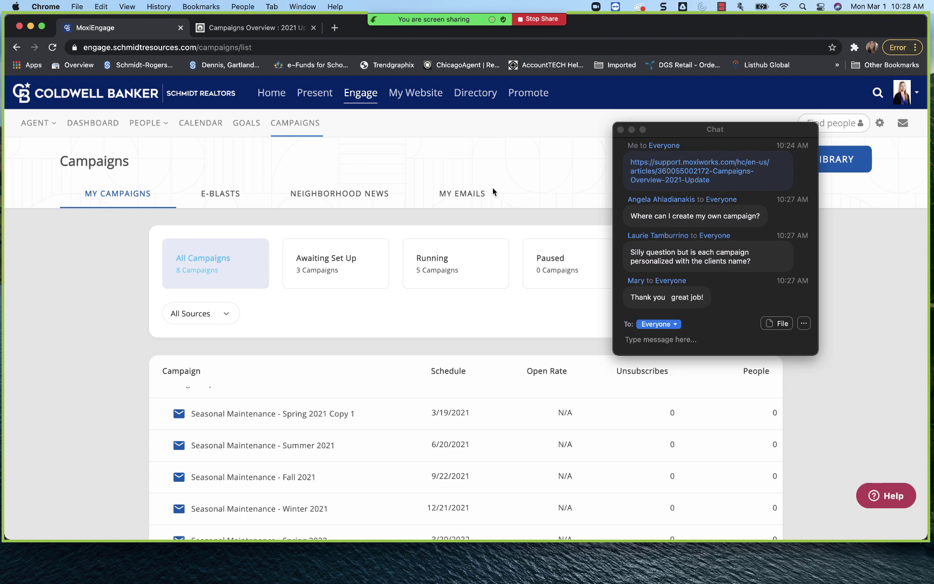
# Open Seasonal Maintenance - Fall 2022 from My Emails in the builder, showing its first-name merge field
pyautogui.click(466, 194)
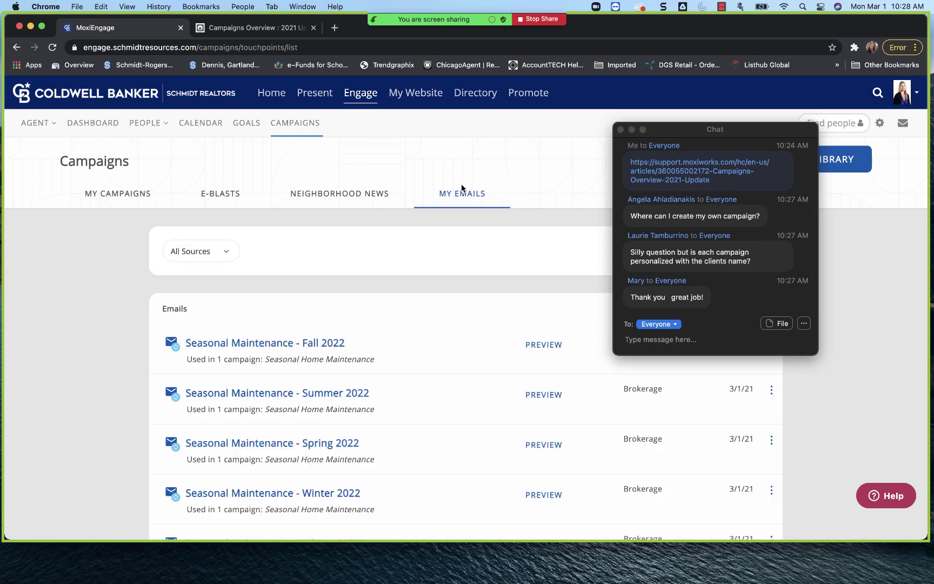
pyautogui.click(302, 340)
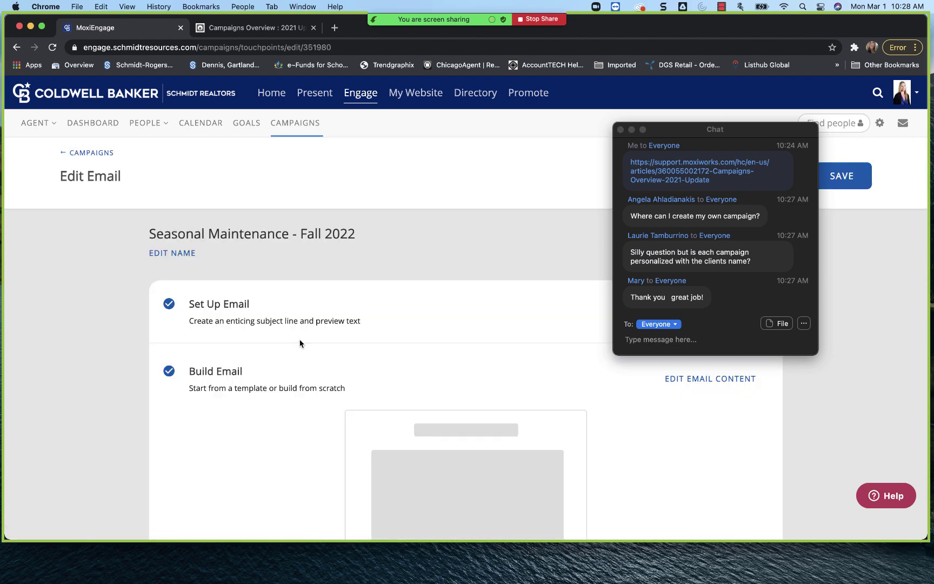
pyautogui.click(621, 129)
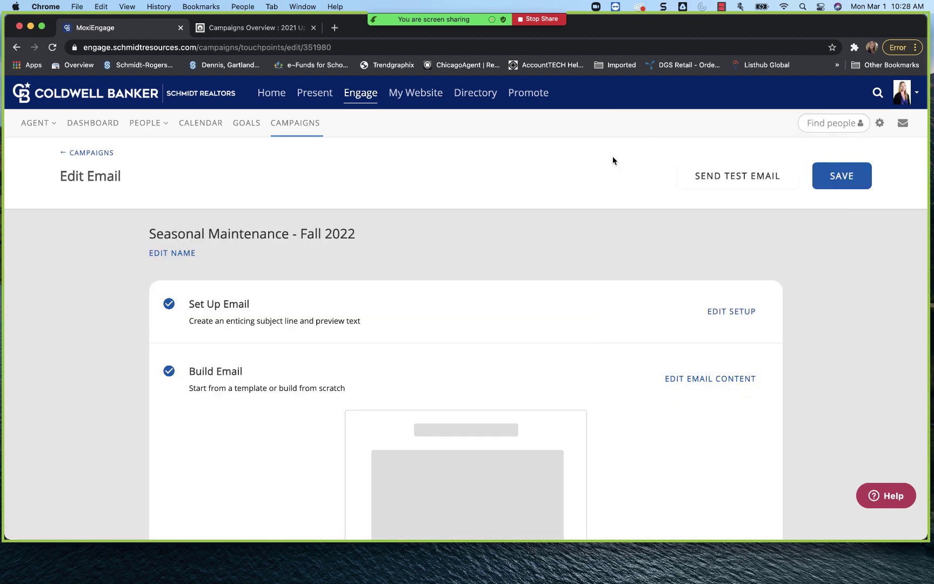
pyautogui.scroll(-1, 608, 267)
pyautogui.scroll(-2, 749, 304)
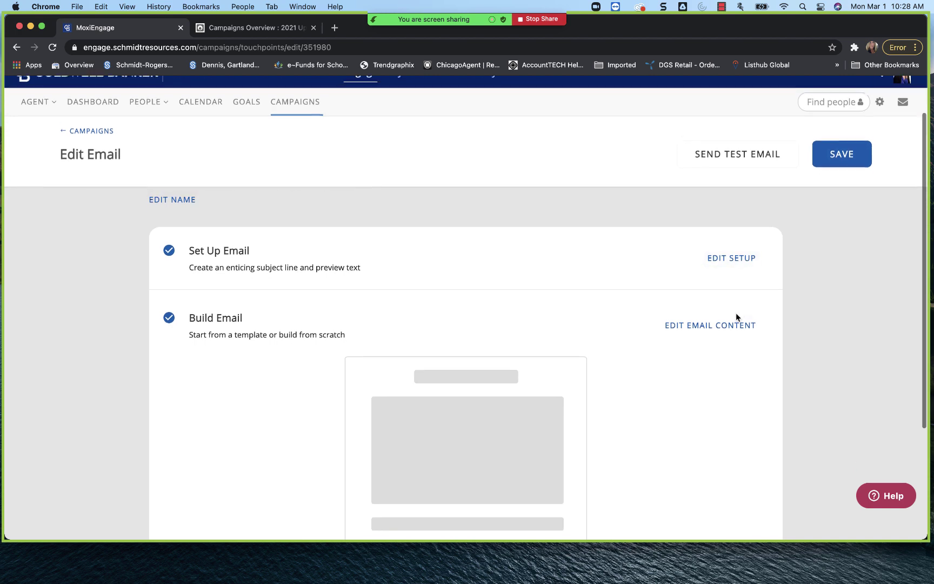
pyautogui.click(713, 325)
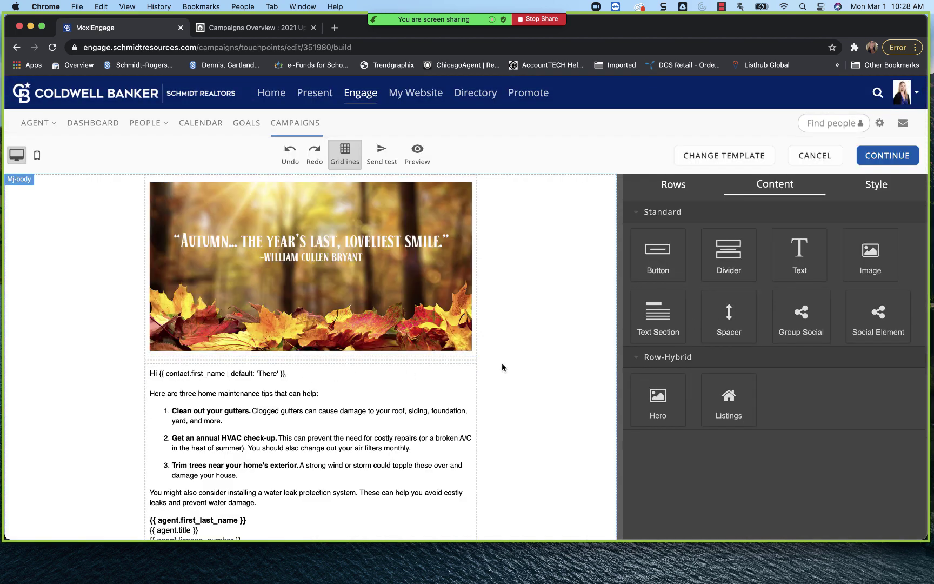
pyautogui.scroll(-2, 502, 368)
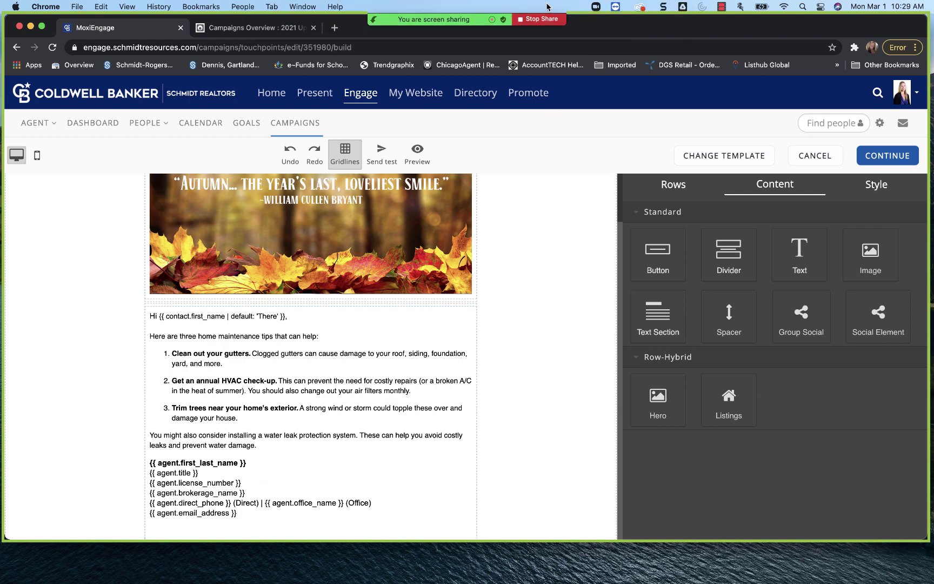
# Reopen the Zoom chat to read the thank-you messages, then switch to the Campaigns Overview article
pyautogui.click(667, 27)
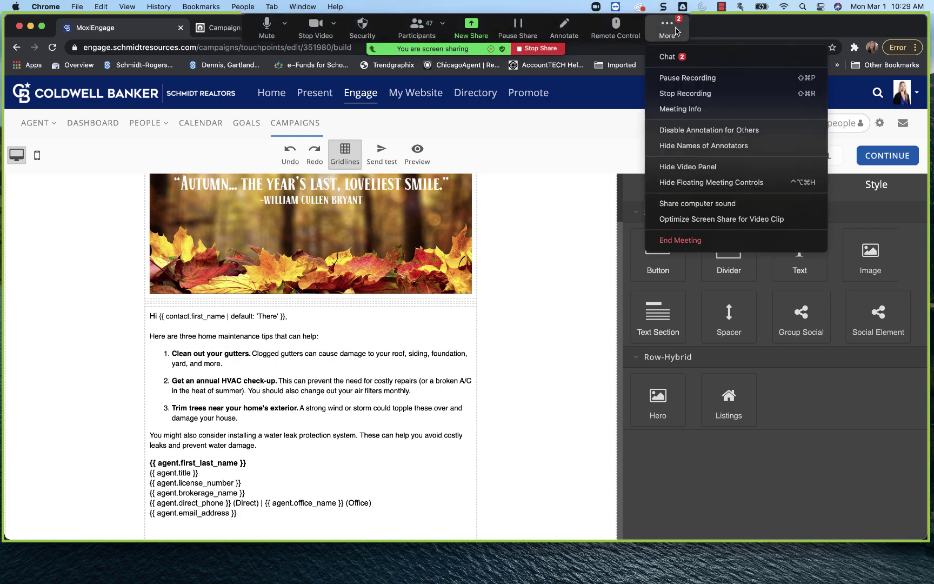
pyautogui.click(682, 57)
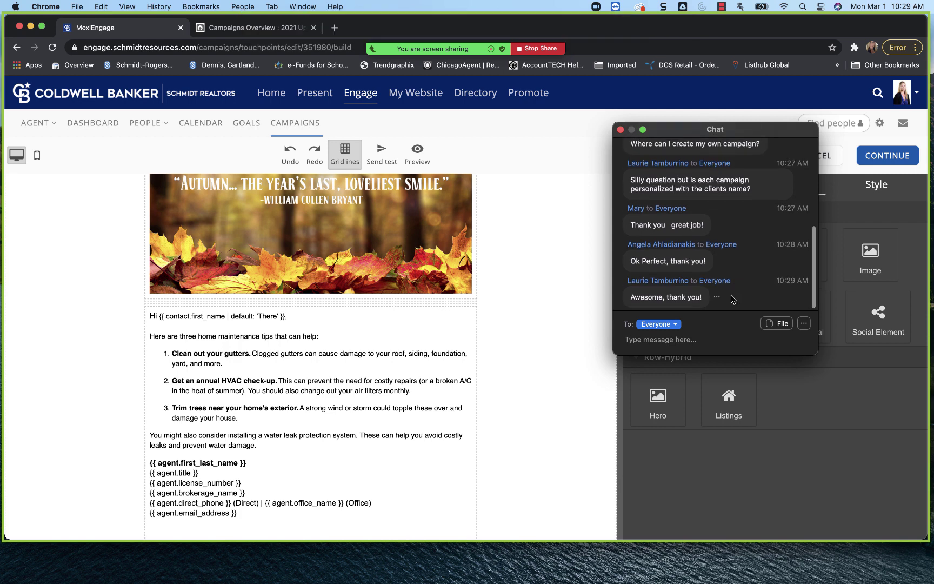
pyautogui.scroll(-1, 733, 299)
pyautogui.scroll(1, 733, 299)
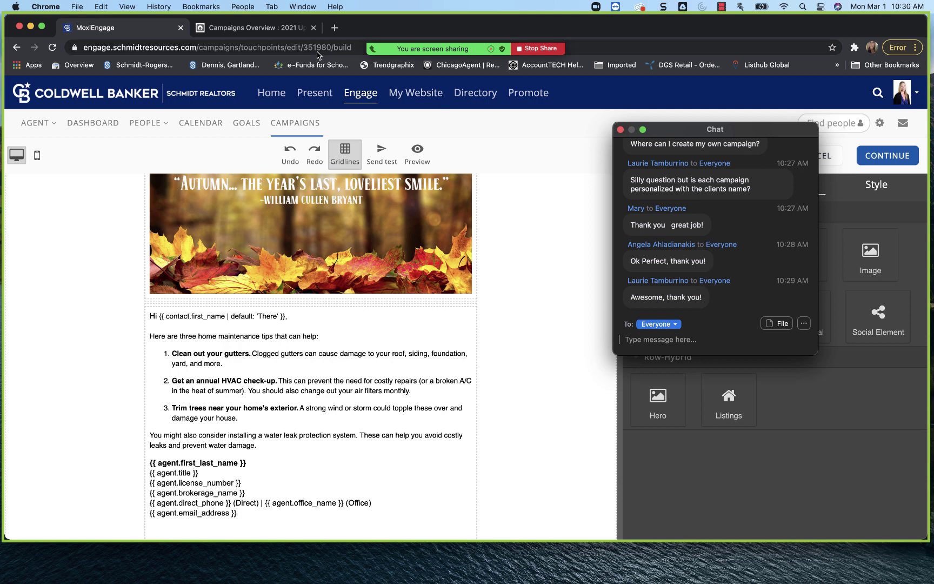
pyautogui.click(271, 30)
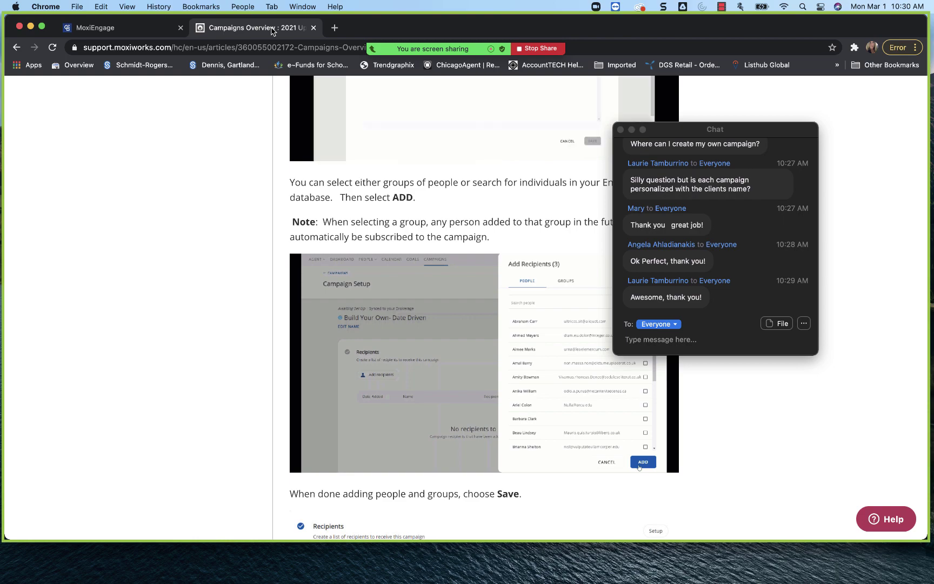
# Bring the annotated Campaigns dashboard screenshot and Header Tabs list into view, then stop sharing
pyautogui.scroll(10, 371, 219)
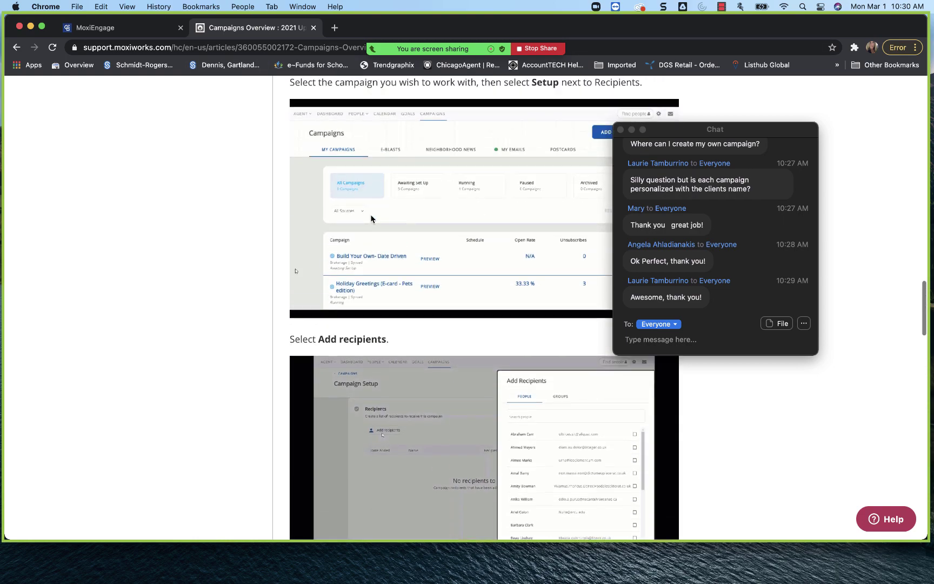
pyautogui.scroll(15, 371, 219)
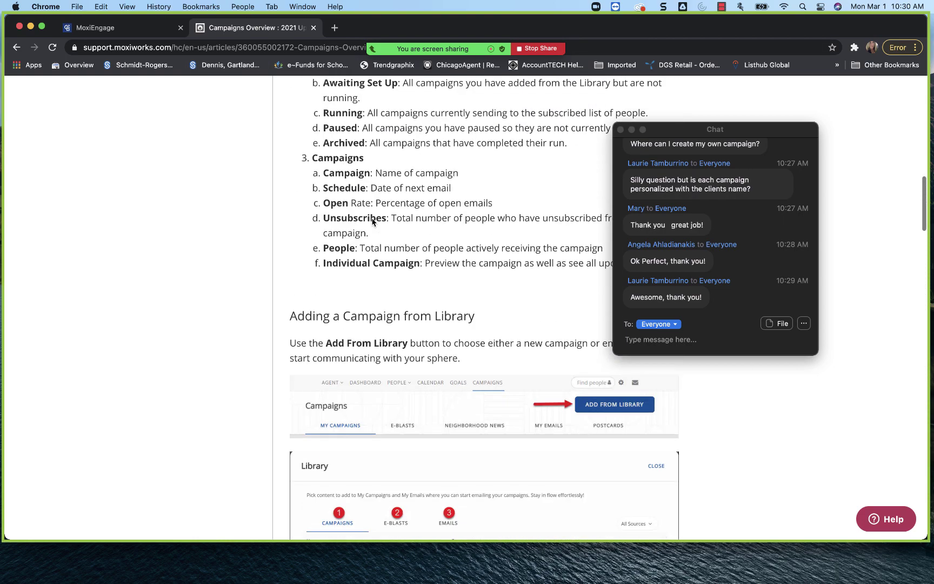
pyautogui.scroll(15, 372, 222)
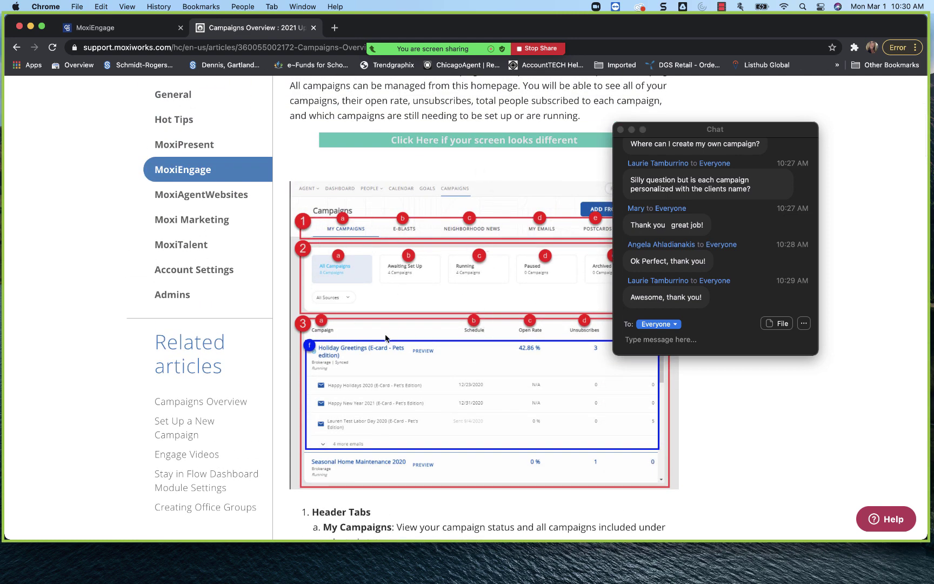
pyautogui.scroll(-3, 384, 343)
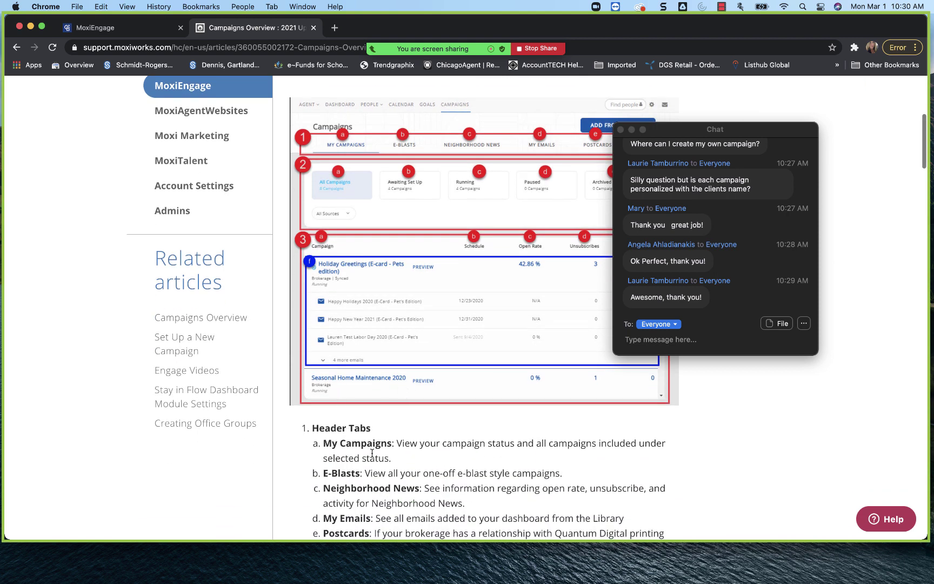
pyautogui.scroll(-1, 675, 236)
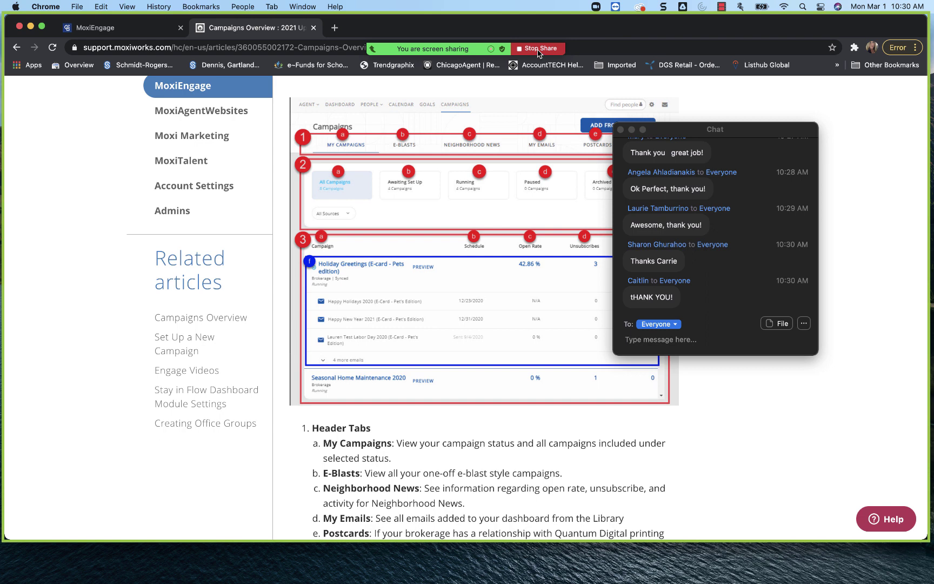
pyautogui.click(538, 50)
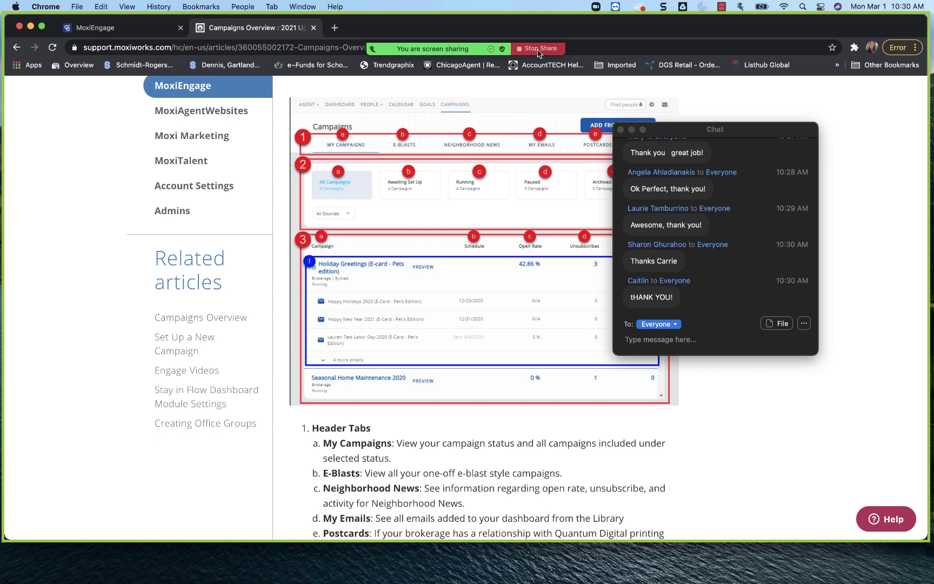